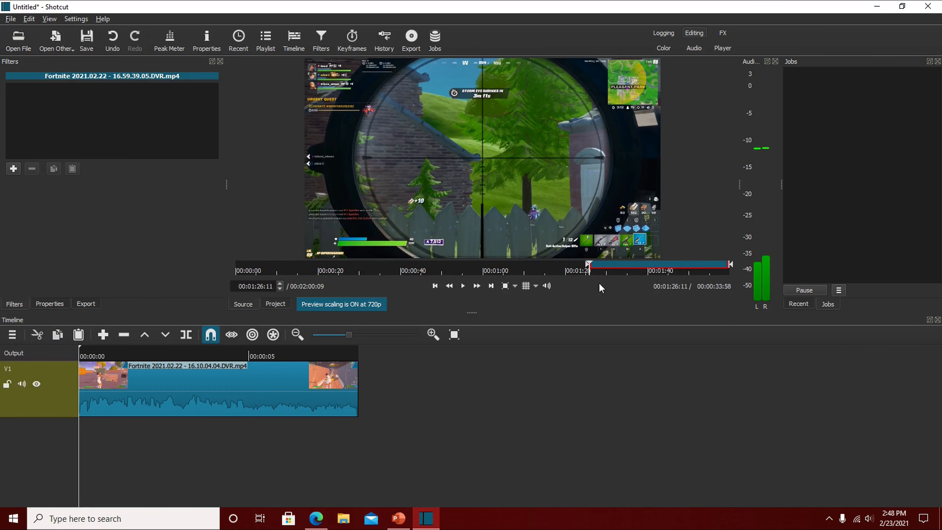
Trim the source clip Fortnite 2021.02.22 - 16.59.39.05.DVR.mp4 and place it on track V1 directly after the first clip
drag(599, 284, 704, 276)
drag(509, 153, 359, 414)
drag(295, 459, 553, 386)
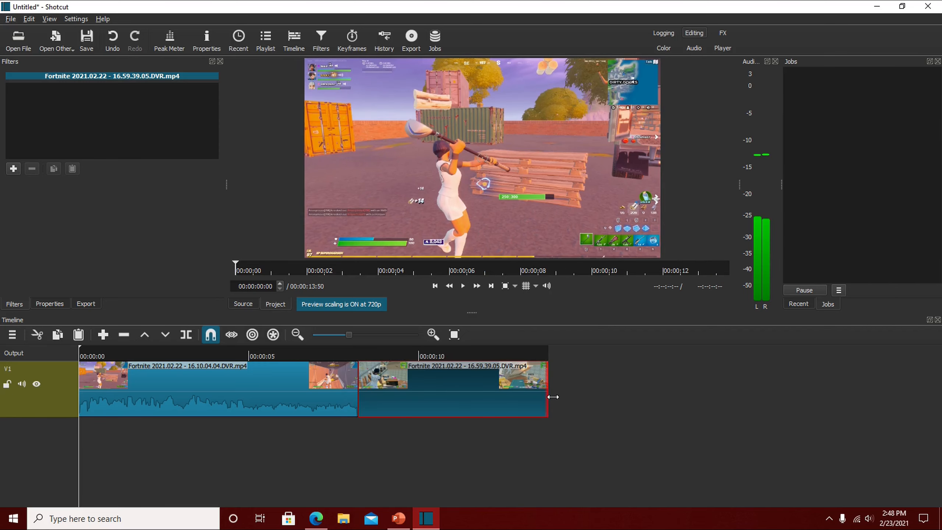
Shift the second clip 00:00:01:02 away from the first, and extend its start back to close the gap
drag(539, 395, 574, 394)
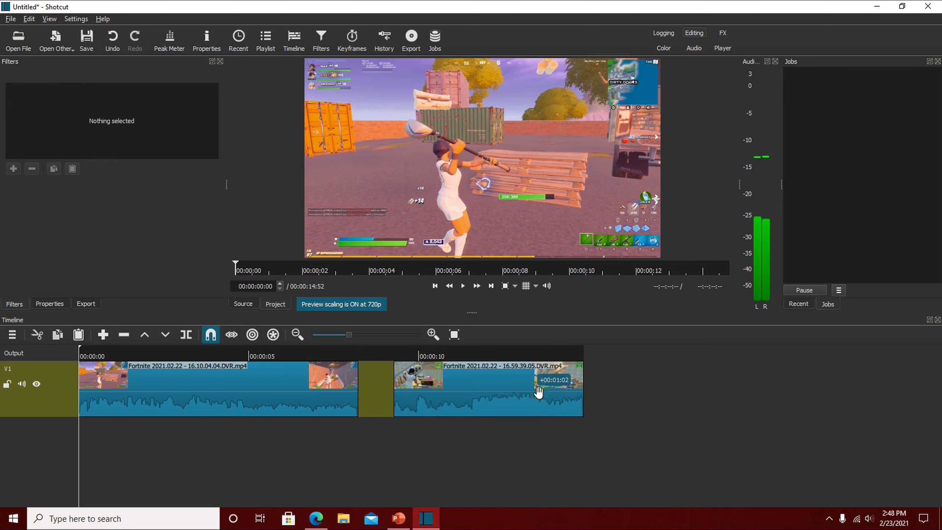
drag(394, 389, 358, 393)
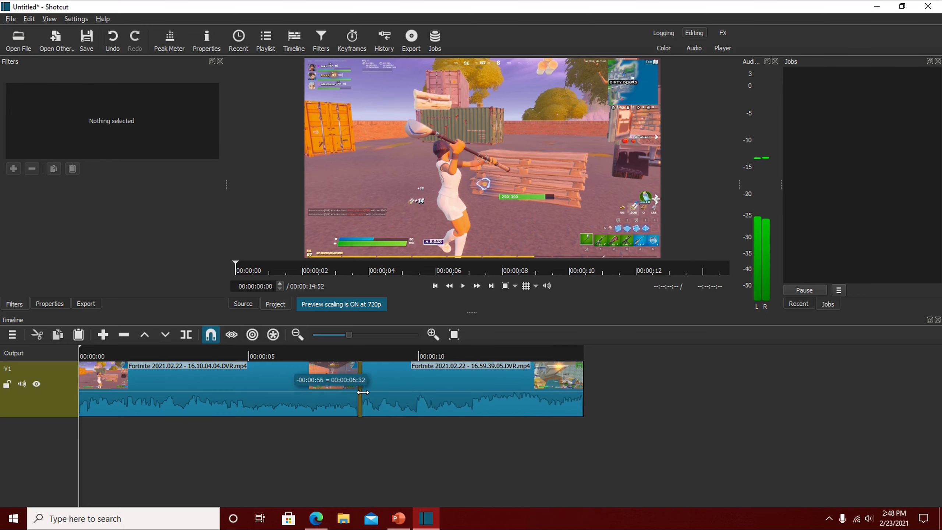
Place the playhead exactly on the cut between the two clips, at 00:00:08:14
drag(351, 335, 376, 335)
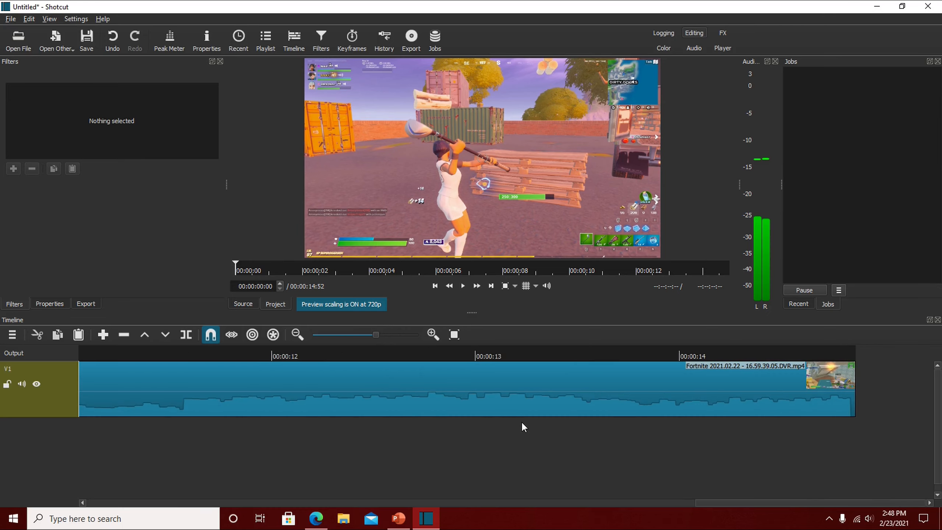
scroll(520, 421, up, 10)
scroll(458, 440, down, 2)
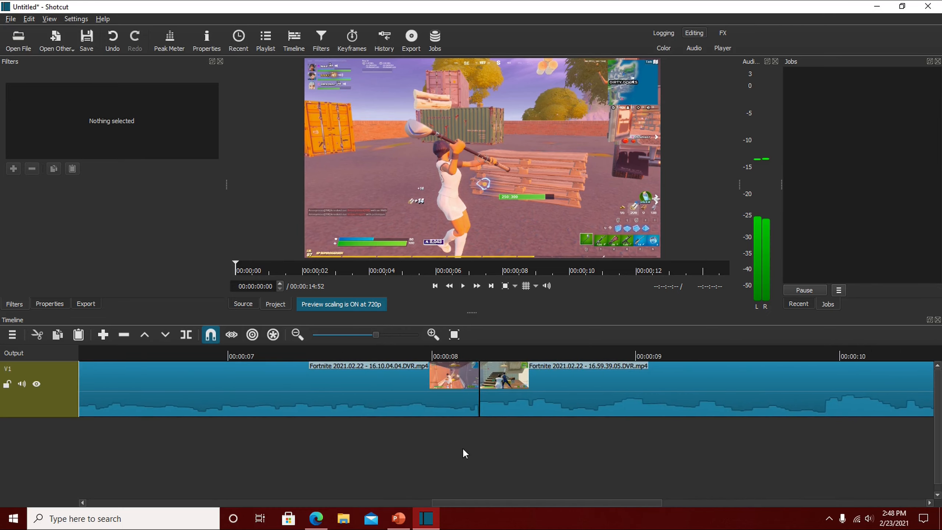
mouse_move(467, 447)
mouse_down()
mouse_move(530, 447)
mouse_move(388, 447)
mouse_move(481, 454)
mouse_up()
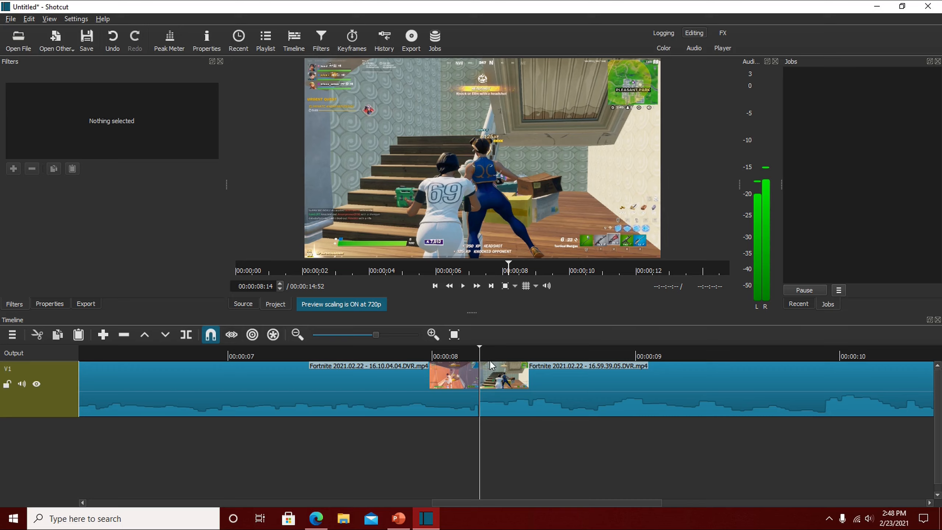
click(434, 288)
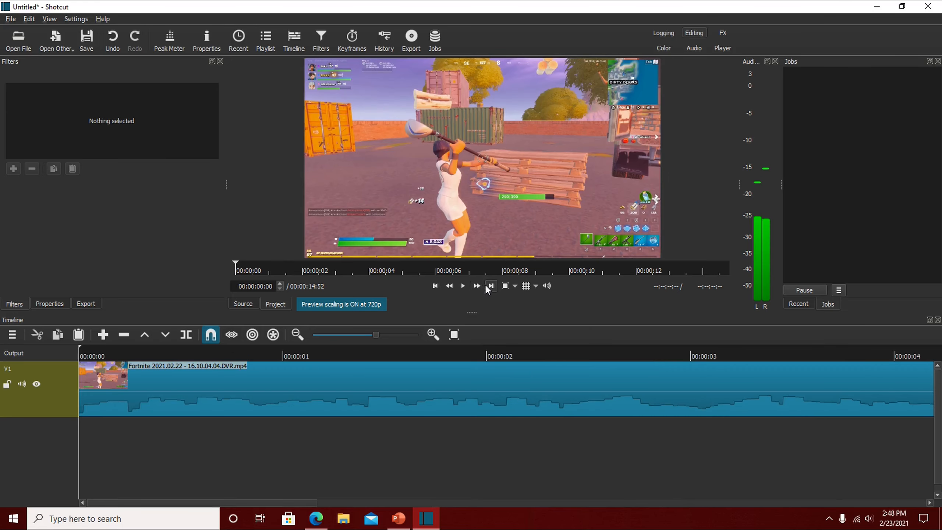
click(491, 285)
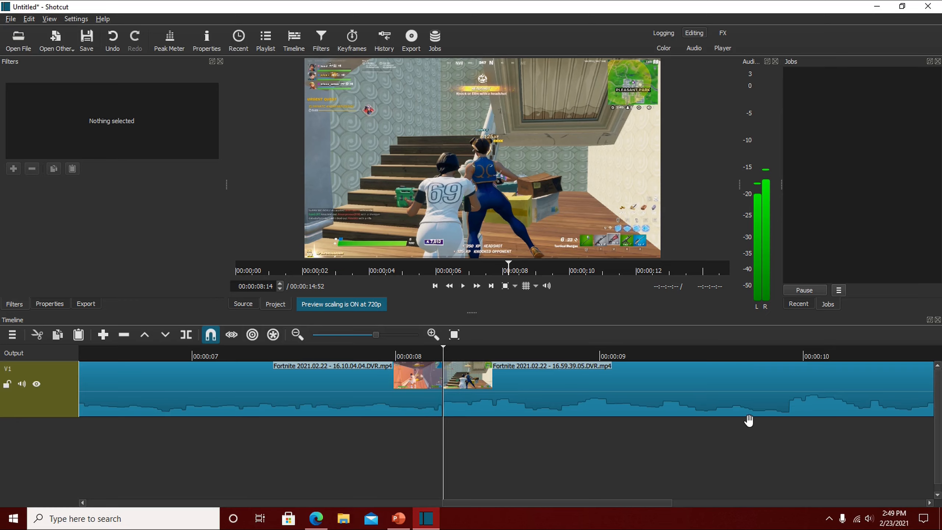
Split the second clip five frames after the cut, at 00:00:08:19
key(Right)
key(Right)
key(Right)
key(Right)
key(Right)
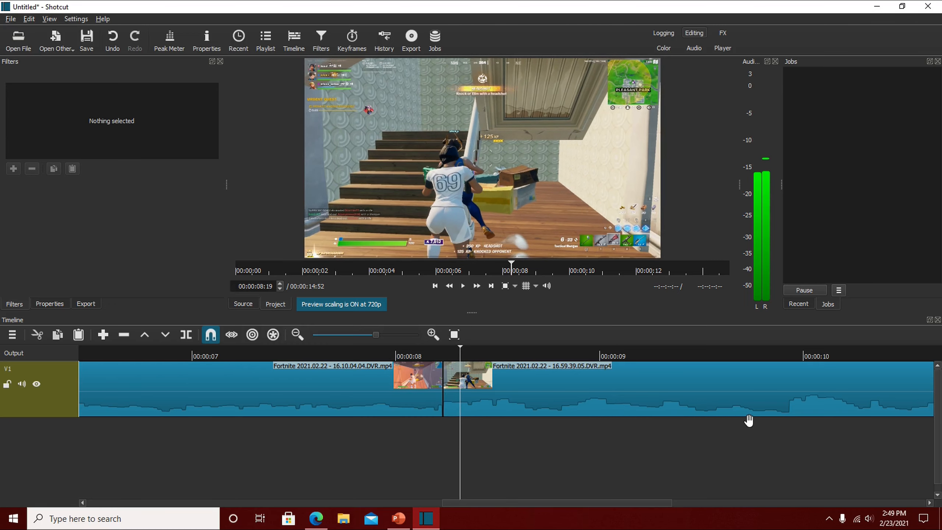
click(558, 409)
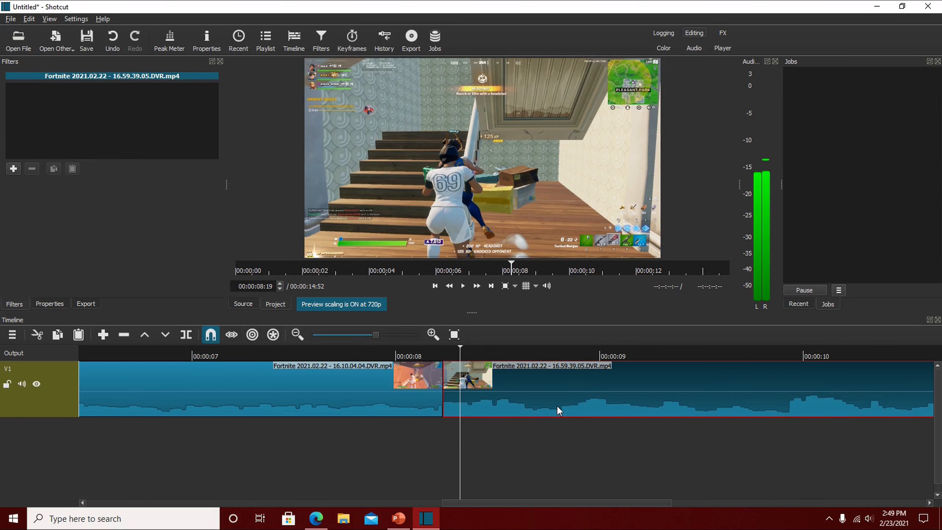
key(s)
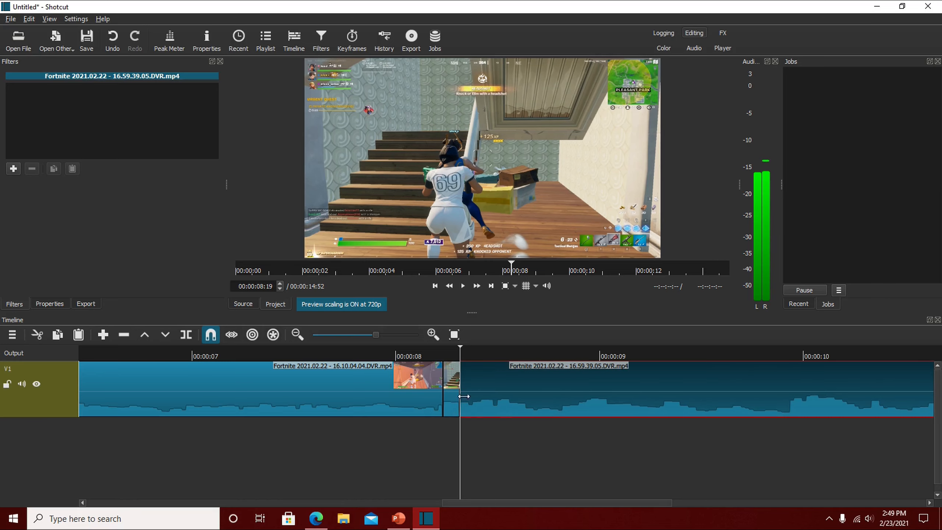
Split the first clip five frames before the cut, at 00:00:08:09
click(435, 285)
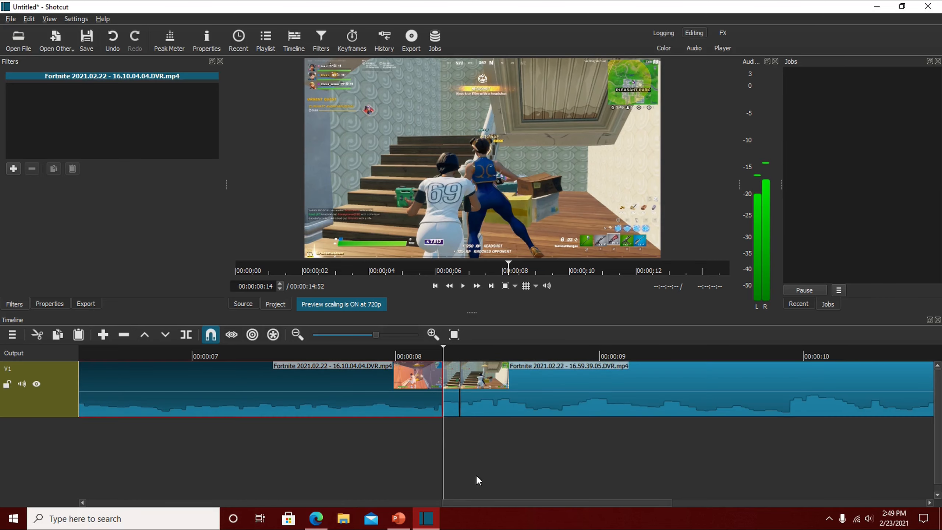
click(426, 408)
key(Left)
key(Left)
key(Left)
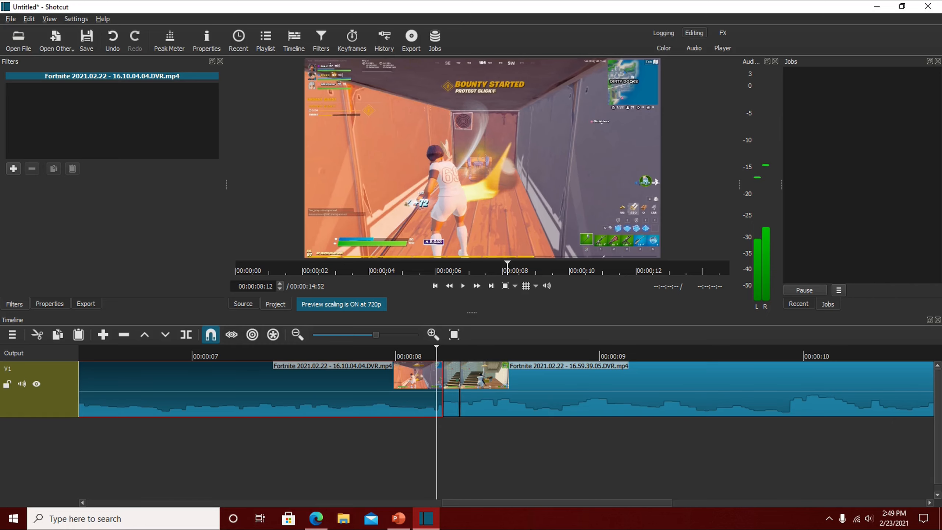
key(Left)
key(Left)
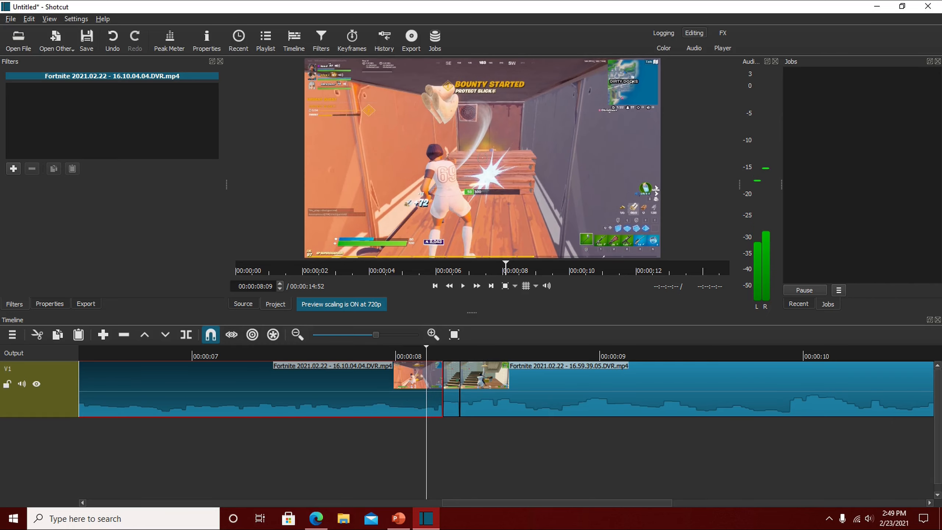
key(s)
Add the 360: Equirectangular to Rectilinear video filter to the short five-frame piece at the end of the first clip
key(Left)
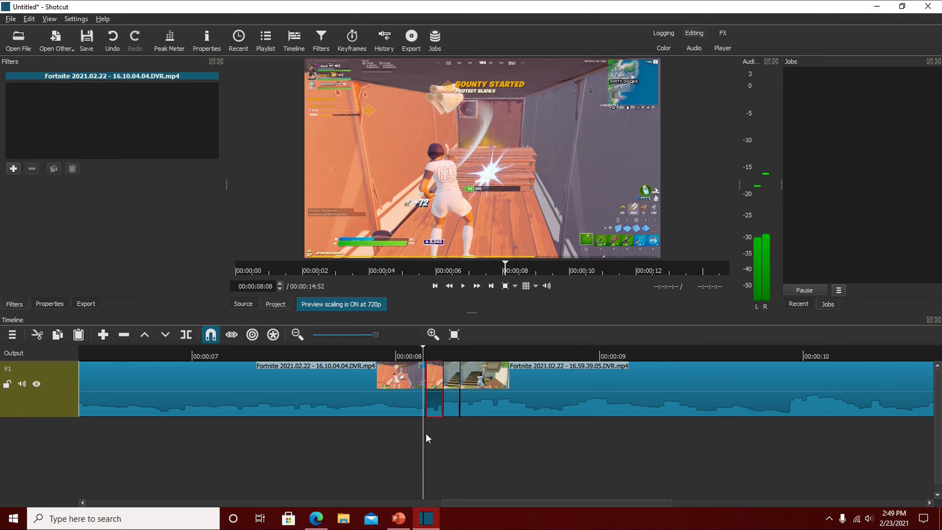
key(Right)
key(Right)
key(Left)
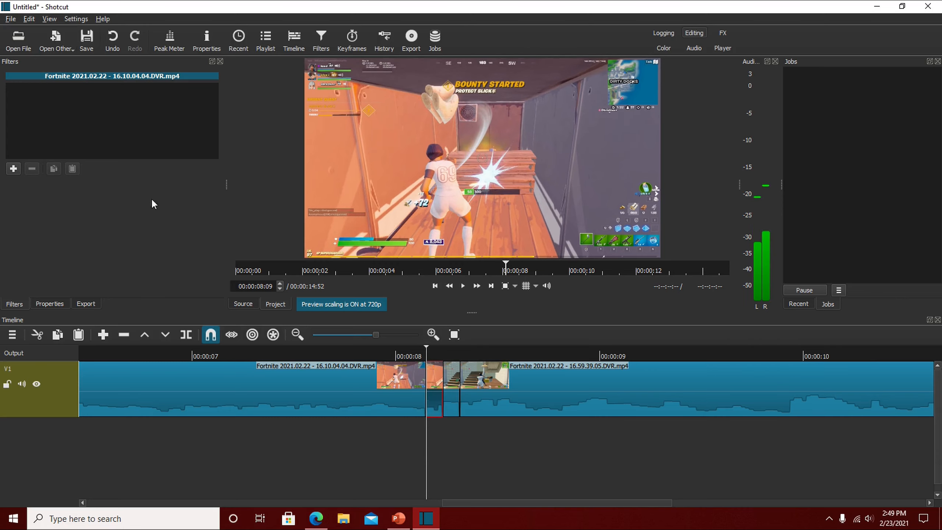
click(13, 169)
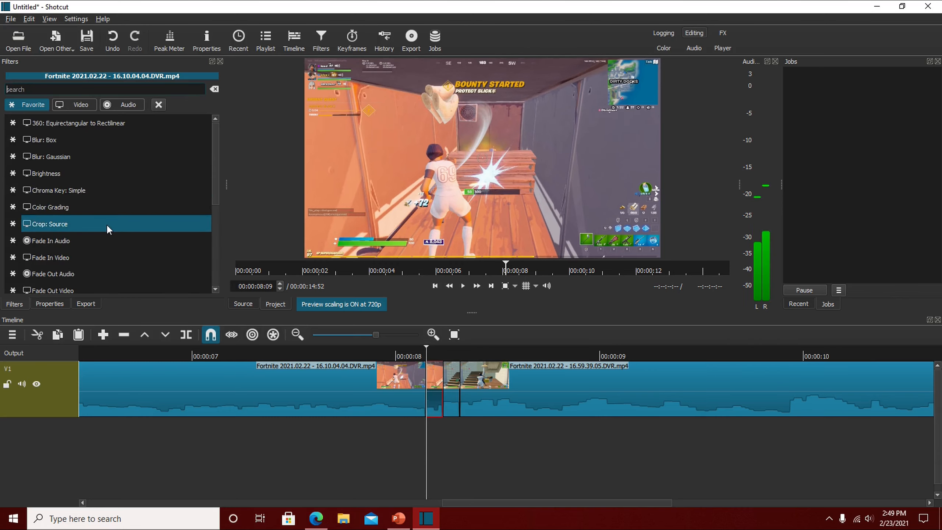
click(75, 104)
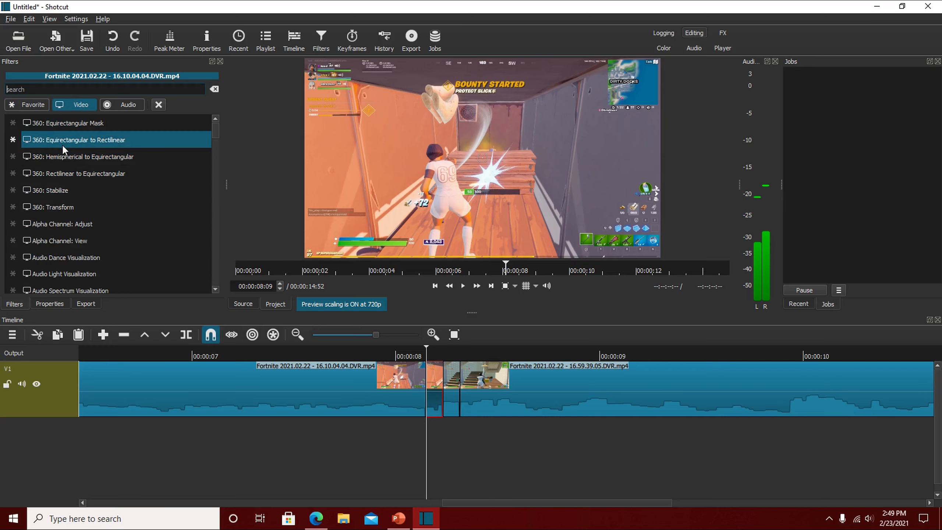
click(17, 105)
click(64, 103)
click(86, 145)
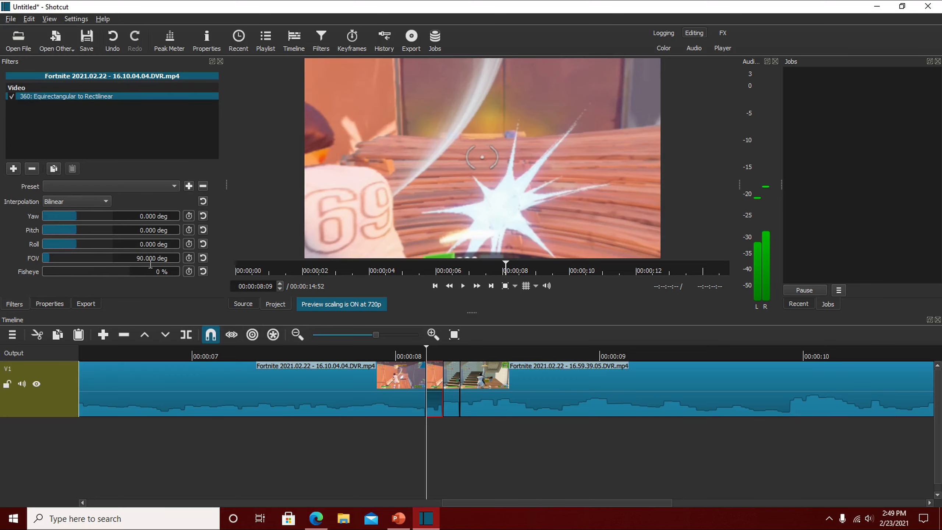
Set the filter's FOV to 151 degrees on the short piece before the cut
scroll(150, 262, up, 20)
scroll(151, 264, up, 11)
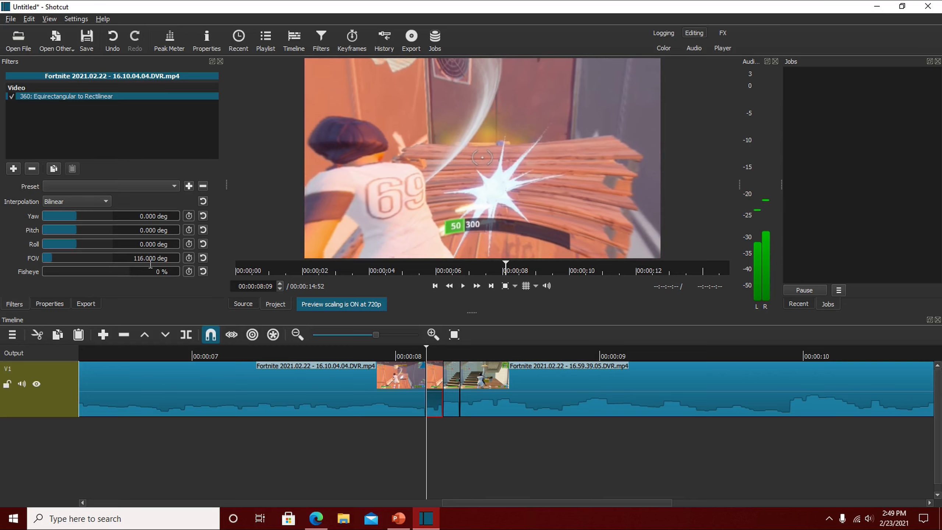
scroll(150, 263, up, 19)
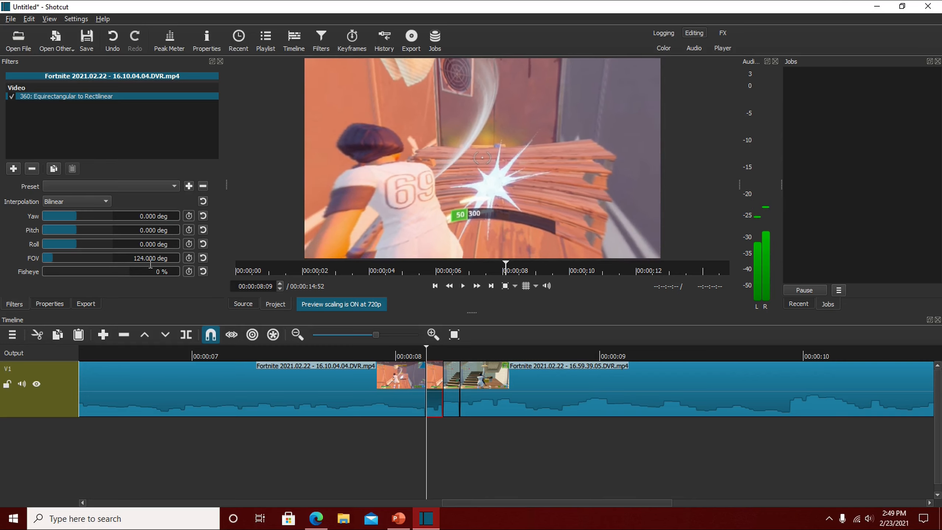
scroll(150, 264, up, 11)
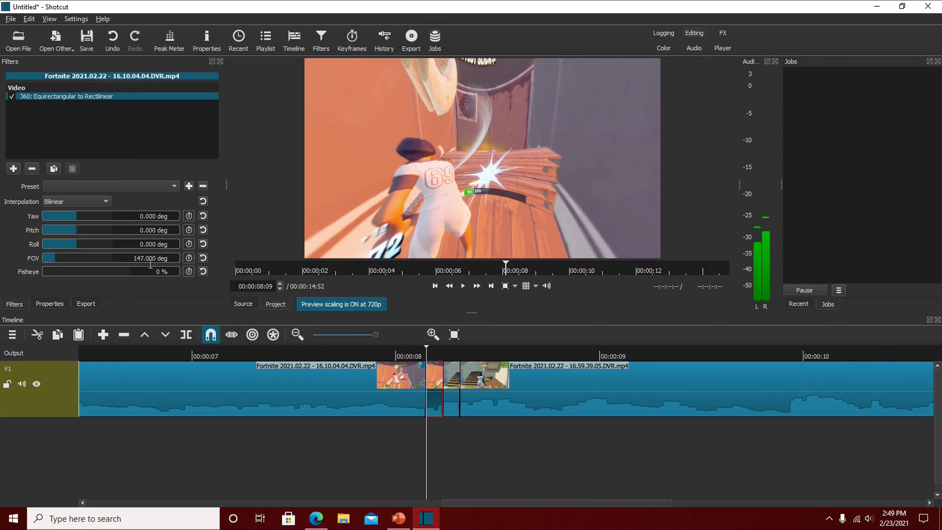
scroll(151, 264, down, 1)
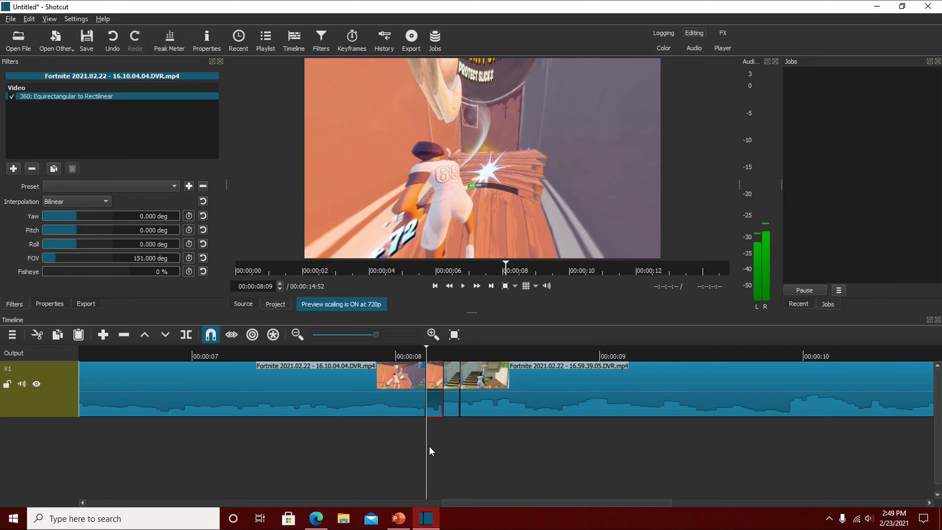
Compare the frames on both sides of the split at 00:00:08:09 to judge how well the filtered picture matches
key(Left)
key(Right)
key(Left)
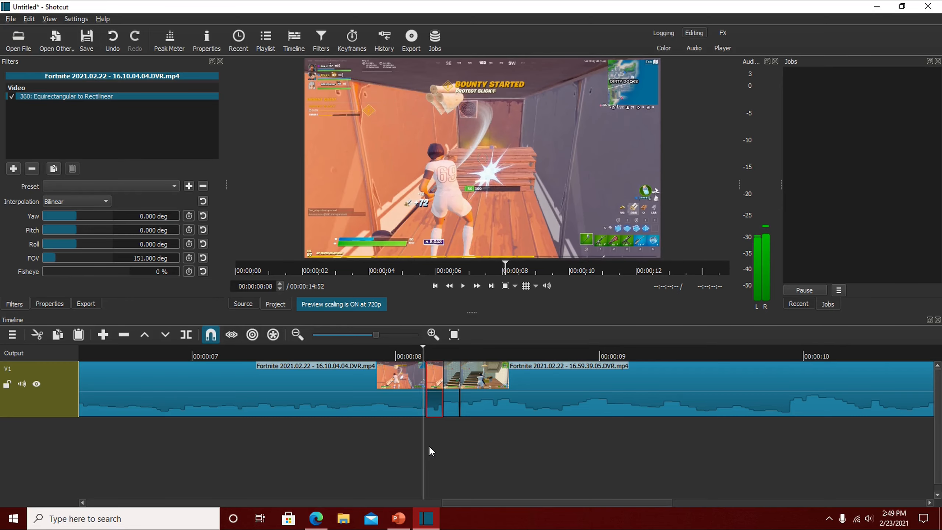
key(Right)
key(Left)
key(Right)
key(Left)
key(Right)
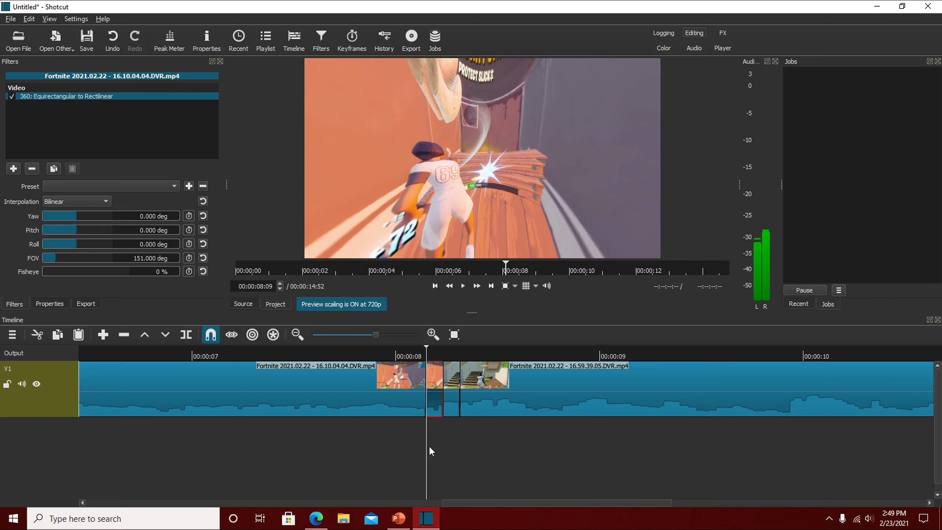
key(Left)
key(Right)
key(Left)
key(Right)
key(Left)
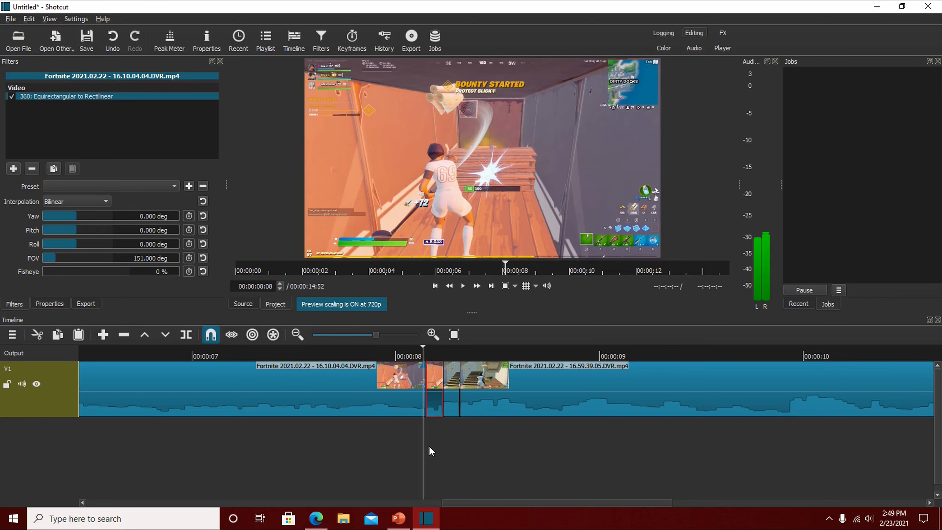
key(Right)
key(Left)
key(Right)
key(Left)
key(Right)
key(Left)
key(Right)
key(Left)
key(Right)
key(Left)
key(Right)
key(Left)
key(Right)
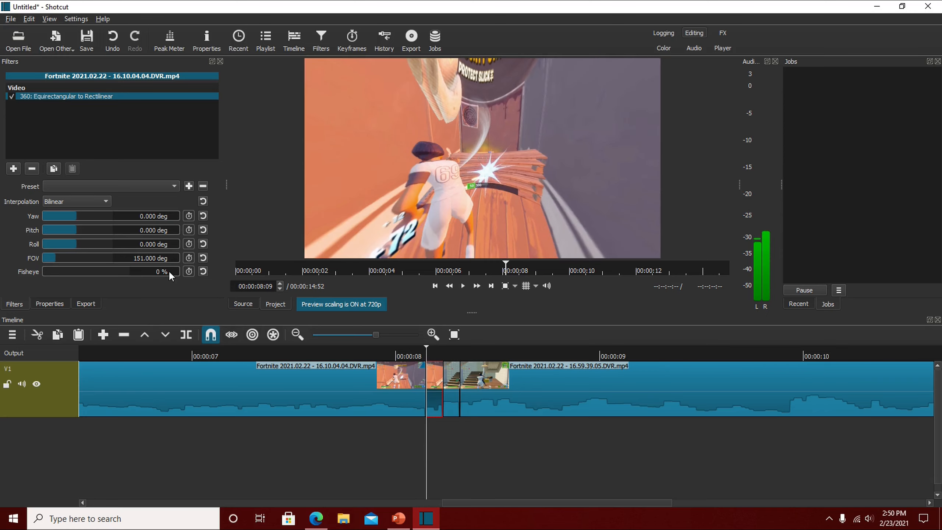
Enable keyframes for the FOV and add a 168-degree keyframe at the end of the short piece, at 00:00:08:14
click(189, 257)
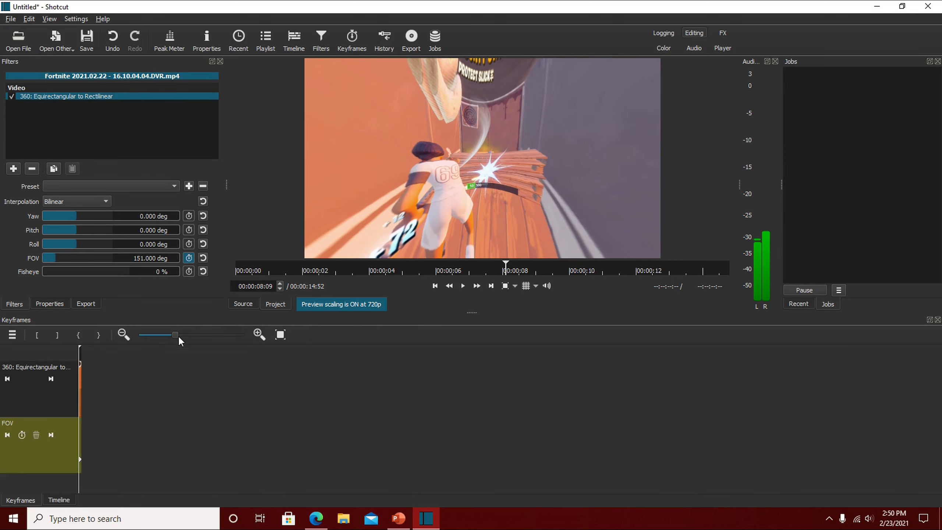
drag(178, 336, 241, 336)
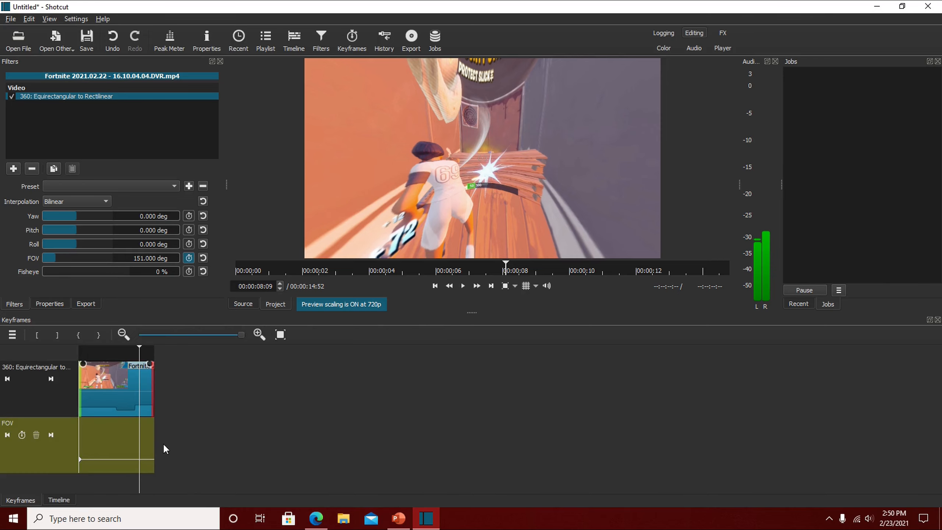
click(491, 286)
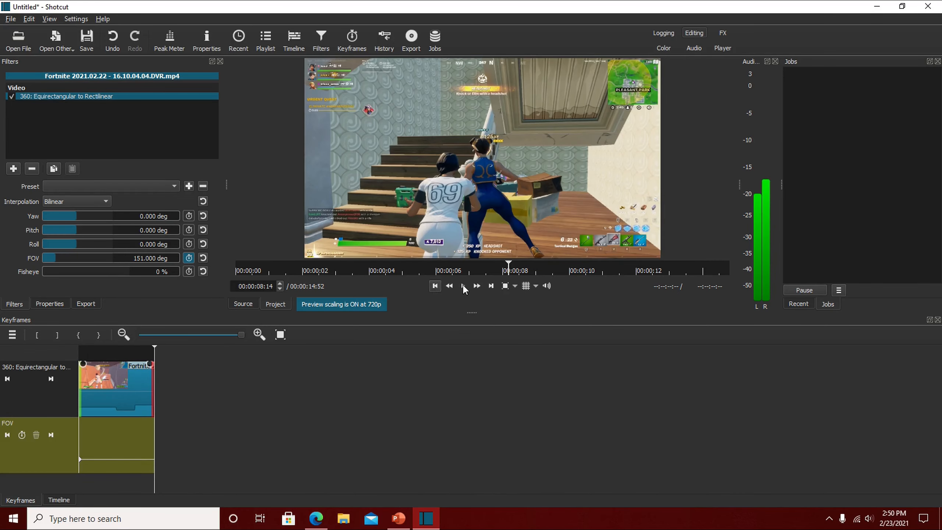
key(Left)
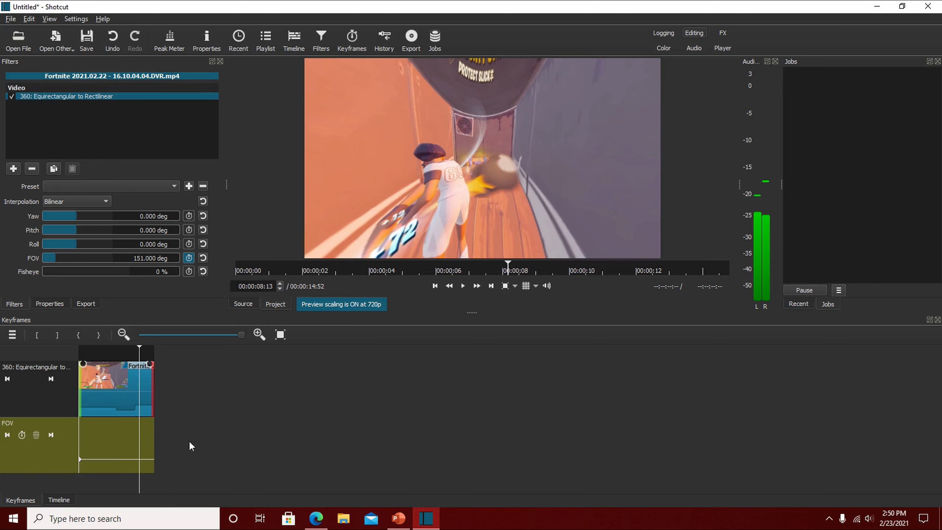
key(Right)
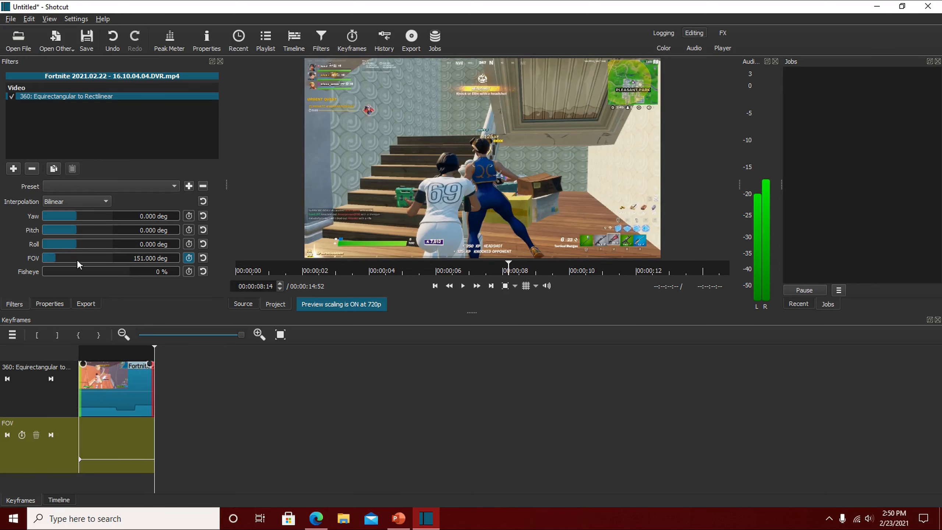
scroll(156, 262, up, 20)
scroll(156, 261, down, 3)
Step through the short piece frame by frame to check the animated FOV change up to the cut
click(82, 459)
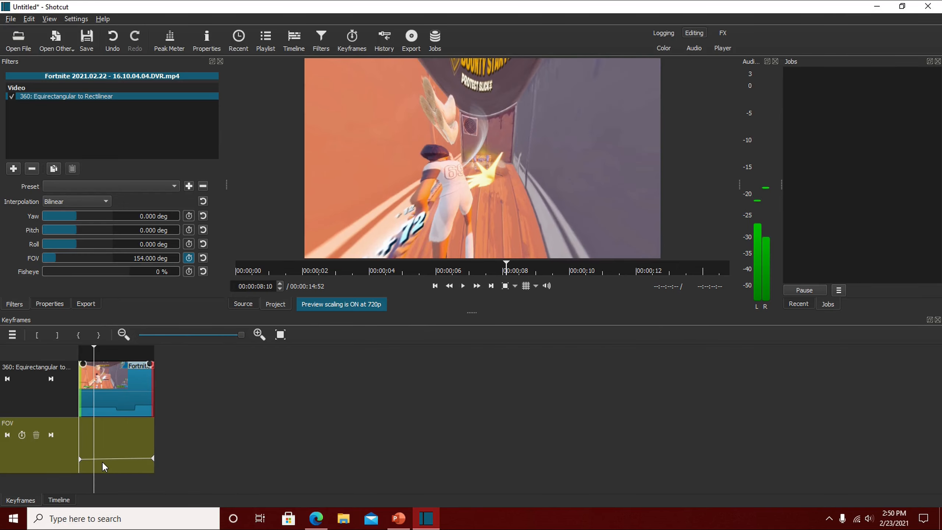
key(Left)
key(Left)
key(Left)
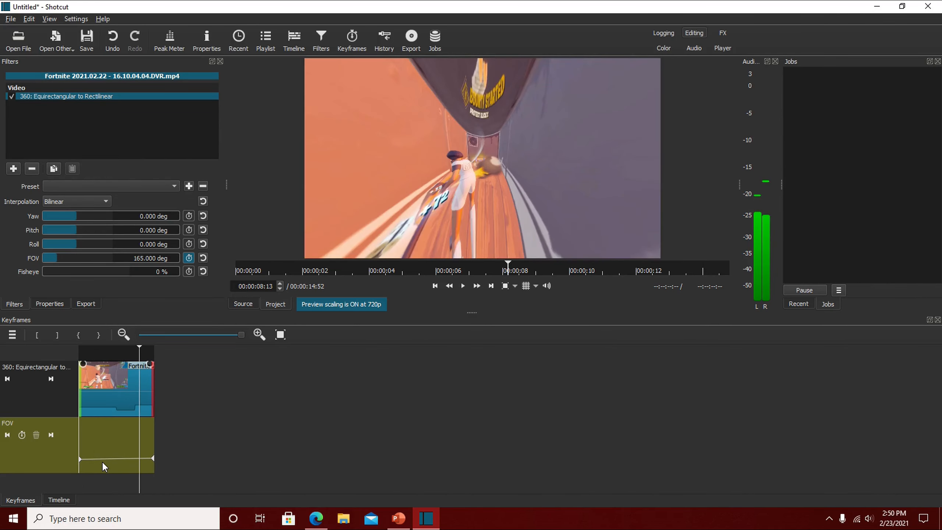
key(Right)
key(Right)
key(Right)
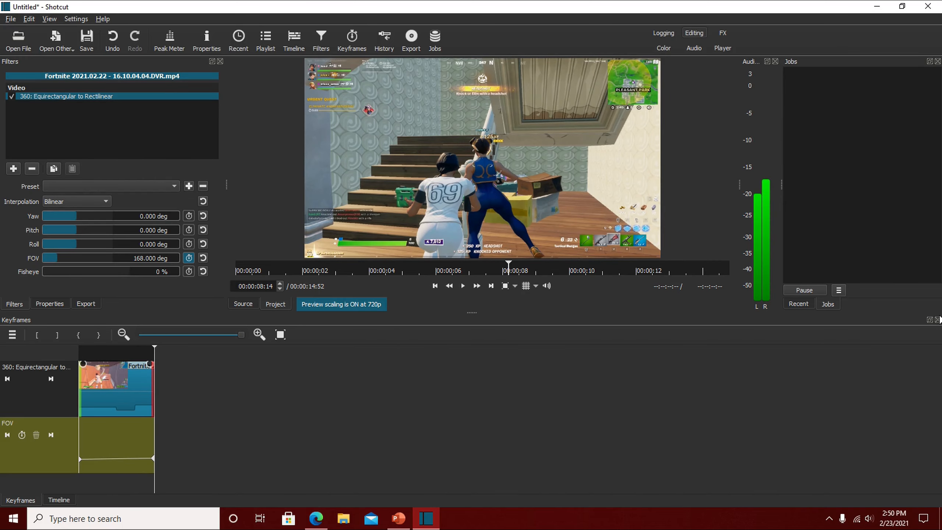
Add the Size, Position & Rotate filter from the favorites to the short piece just after the cut
click(938, 320)
click(457, 408)
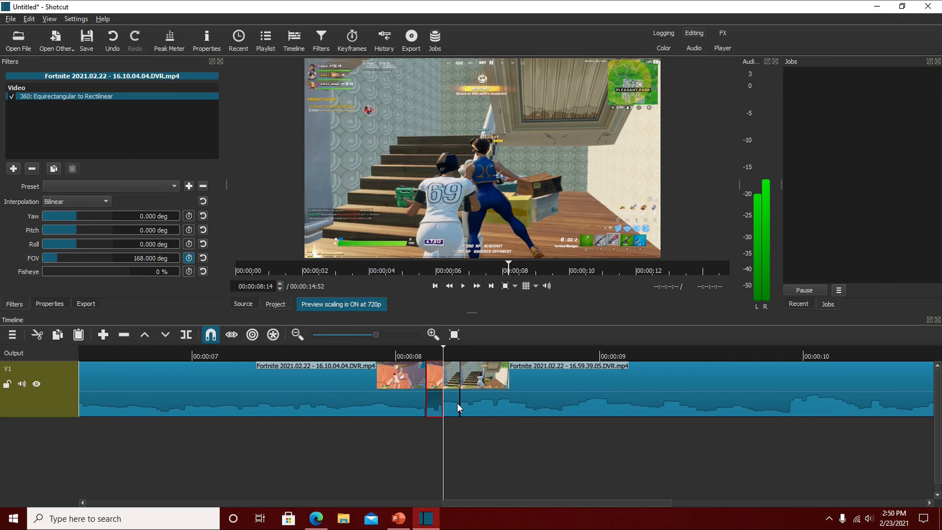
click(13, 168)
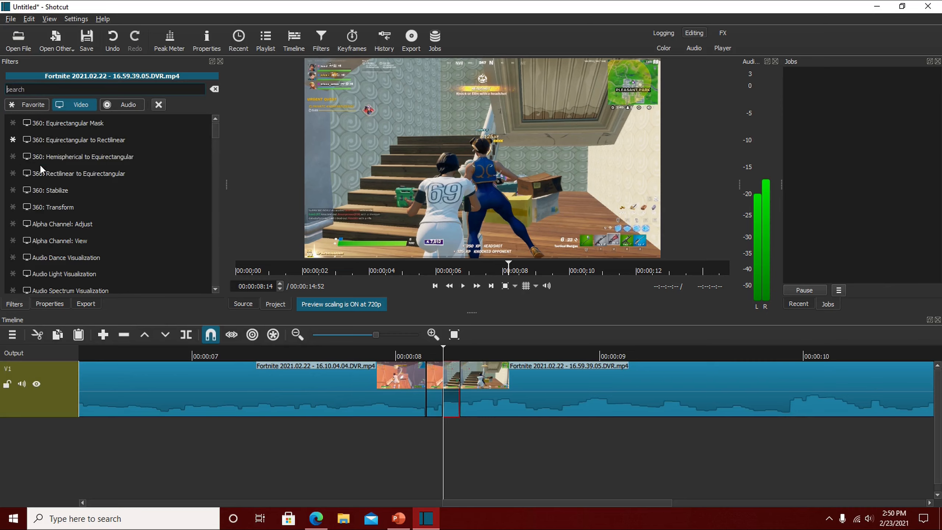
scroll(110, 167, down, 2)
scroll(74, 141, up, 3)
click(37, 105)
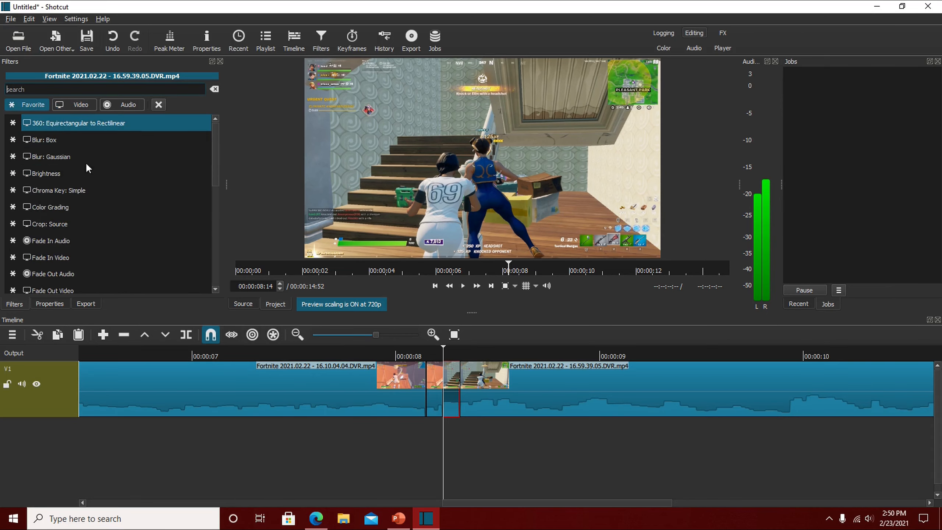
scroll(93, 223, down, 3)
scroll(82, 269, down, 1)
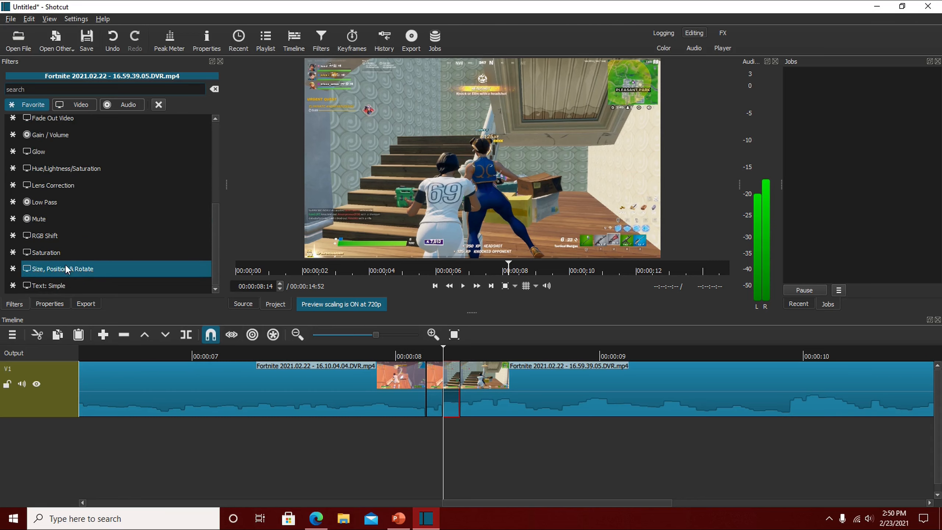
click(86, 266)
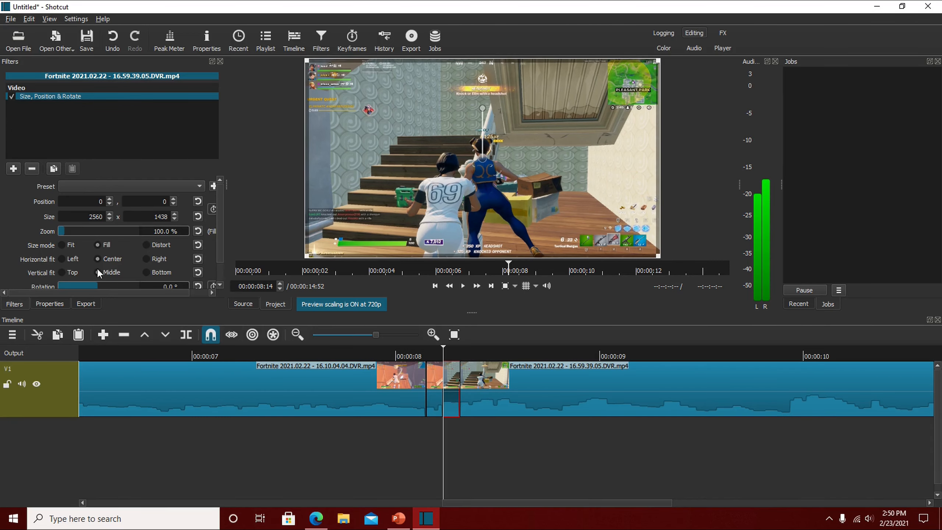
Set the size width of the Size, Position & Rotate filter to 5560 to enlarge the picture
click(92, 218)
drag(96, 220, 91, 220)
text(5)
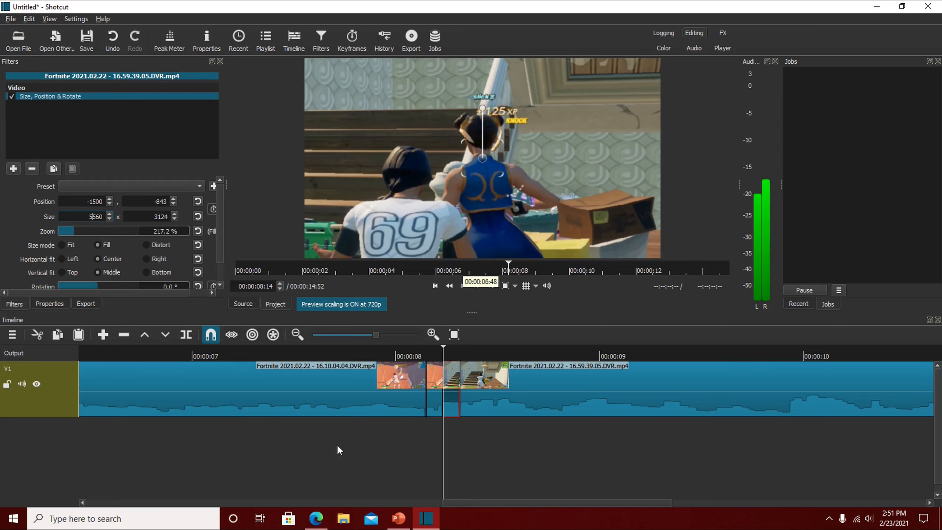
Check which custom video mode the project uses
click(76, 19)
mouse_move(123, 44)
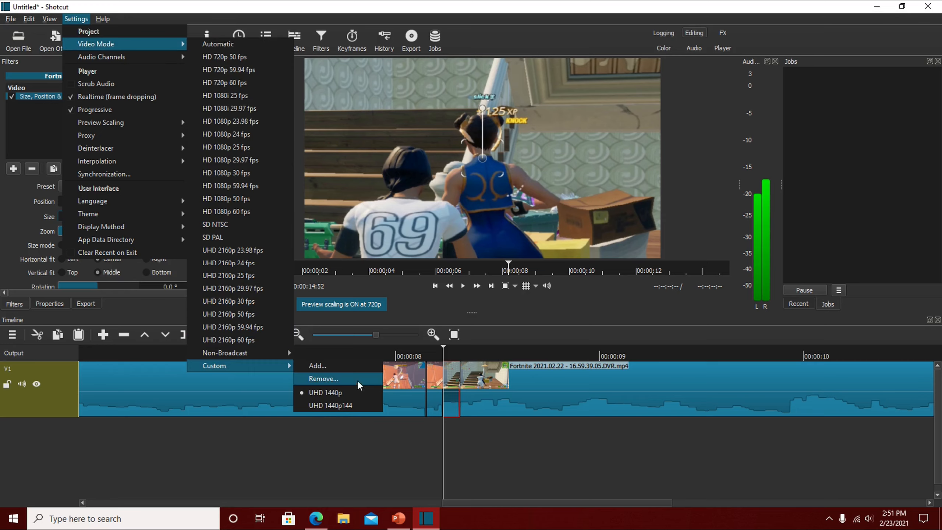
click(446, 310)
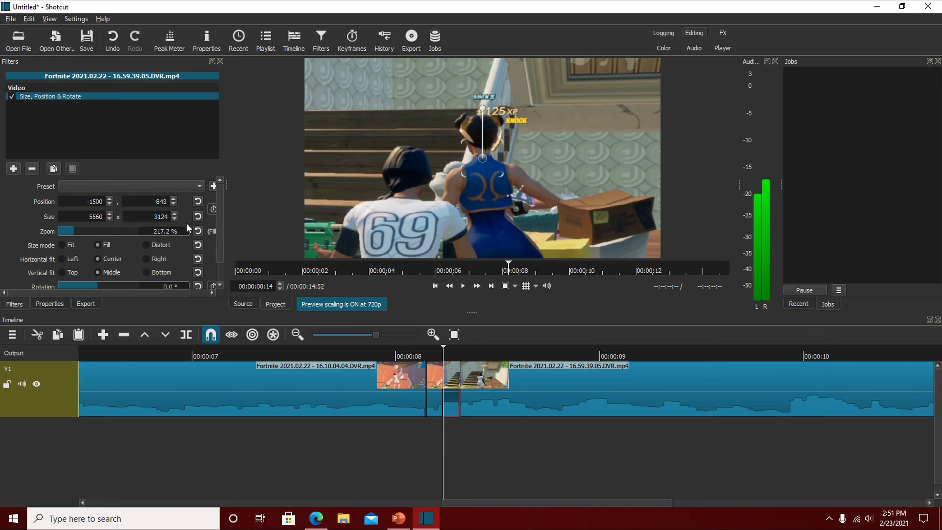
Enable size and position keyframes and add one with a width of 2560 at the end of the piece, at 00:00:08:19
click(211, 206)
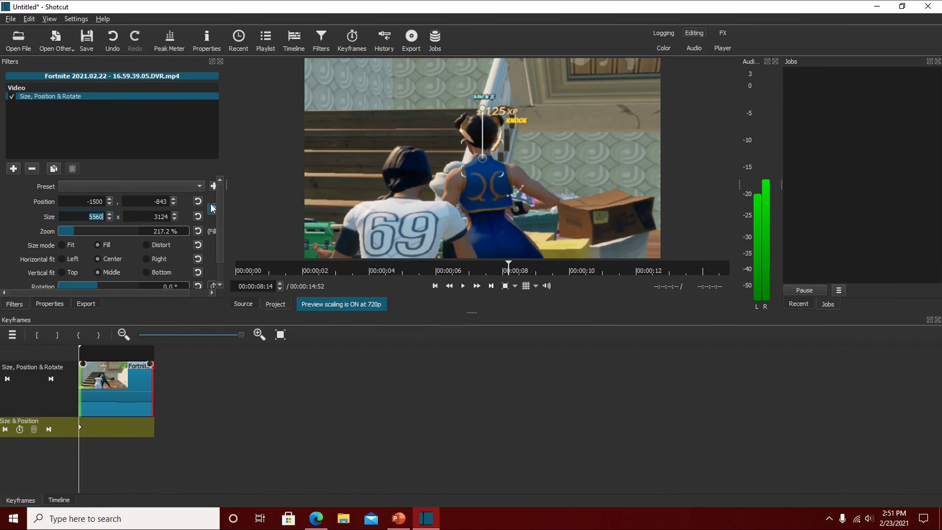
key(Left)
key(Right)
key(Right)
key(Right)
key(Right)
key(Right)
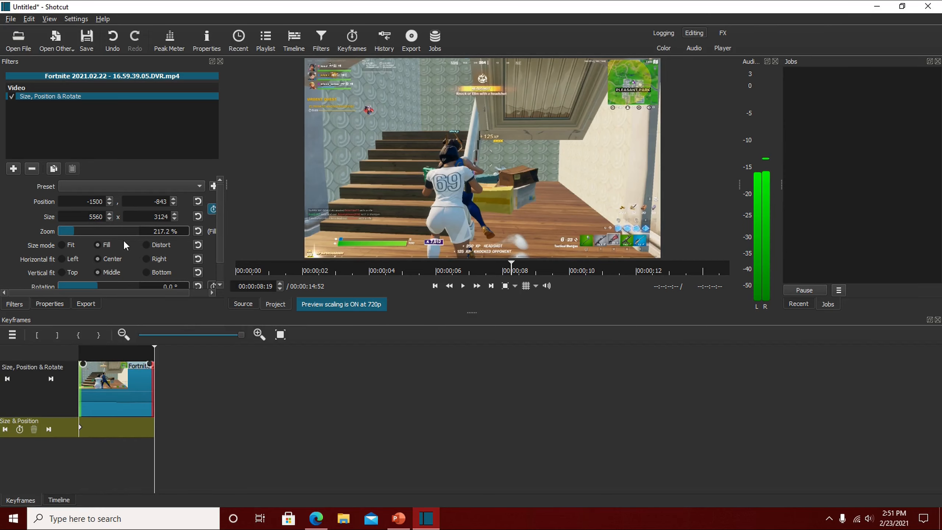
click(91, 221)
text(2)
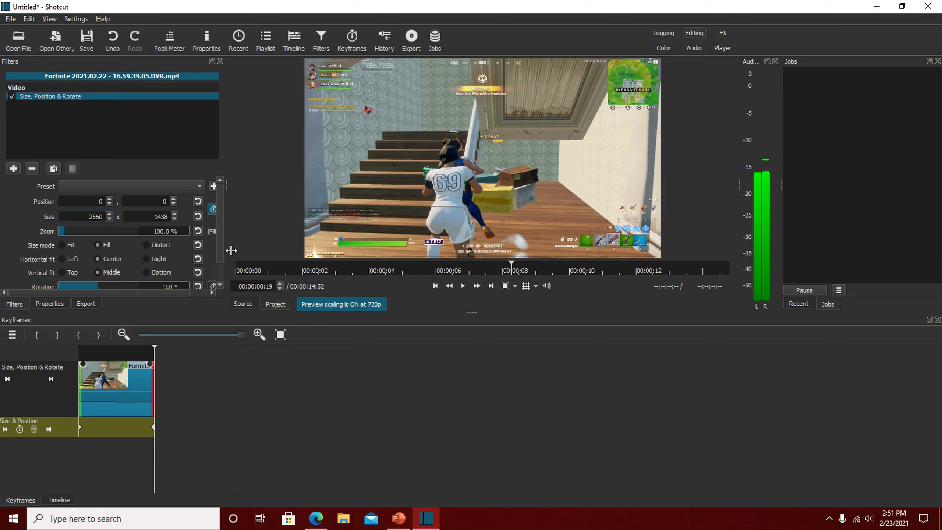
Scrub through the piece after the cut and across the cut to check the animated zoom-out
click(108, 455)
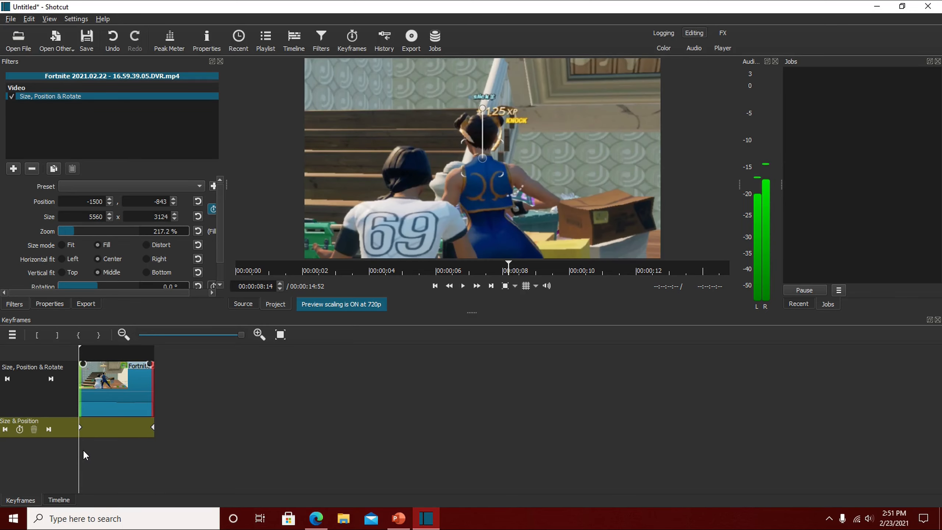
click(94, 449)
drag(107, 450, 152, 451)
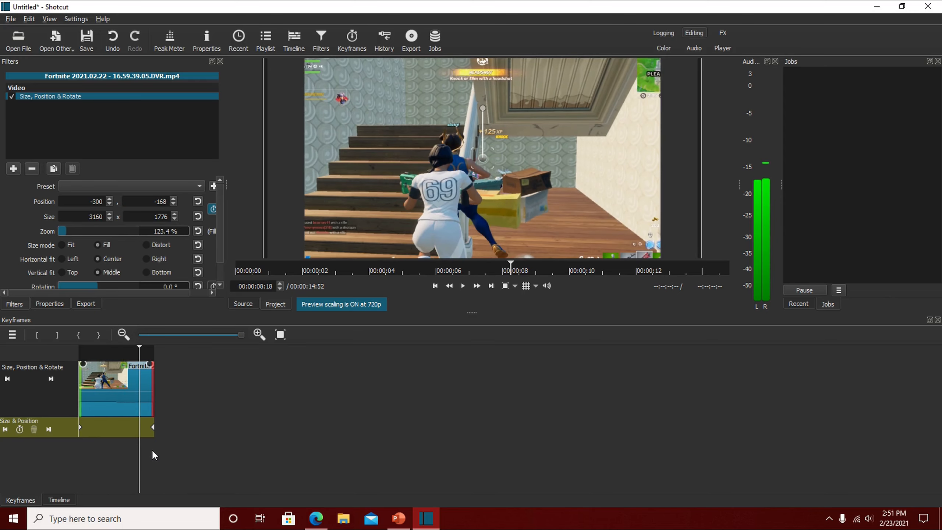
click(157, 450)
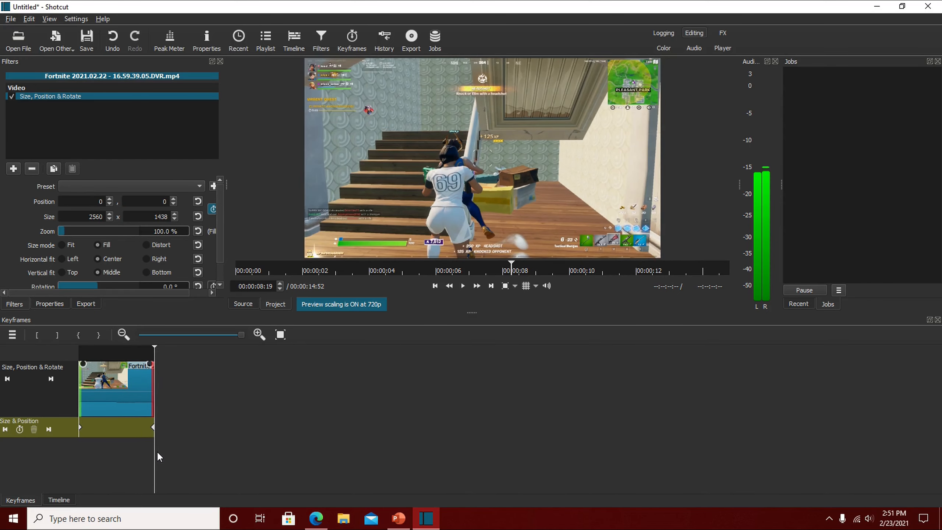
drag(136, 449, 95, 427)
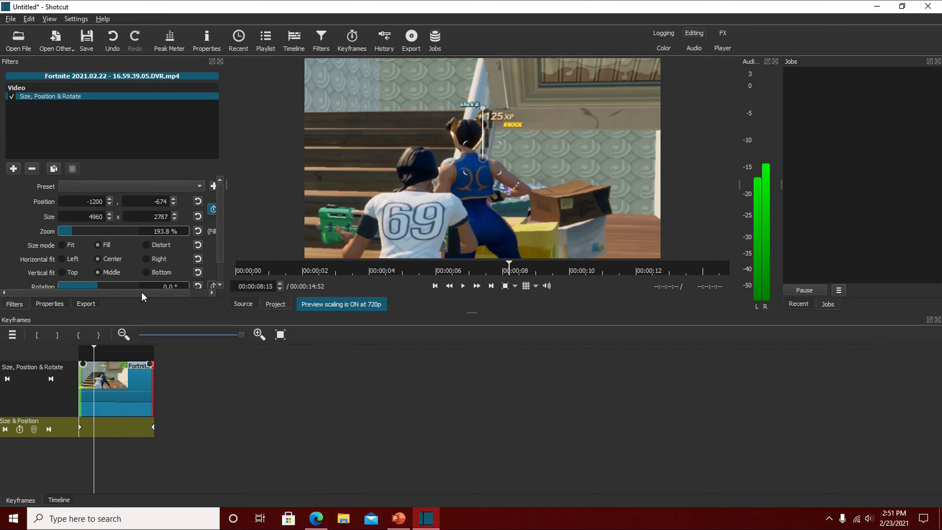
drag(141, 292, 205, 315)
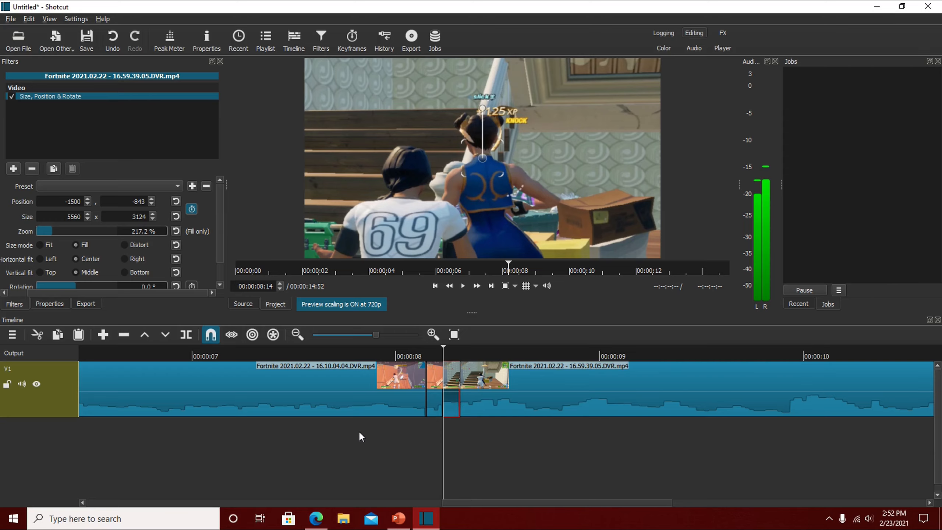
click(415, 446)
click(438, 446)
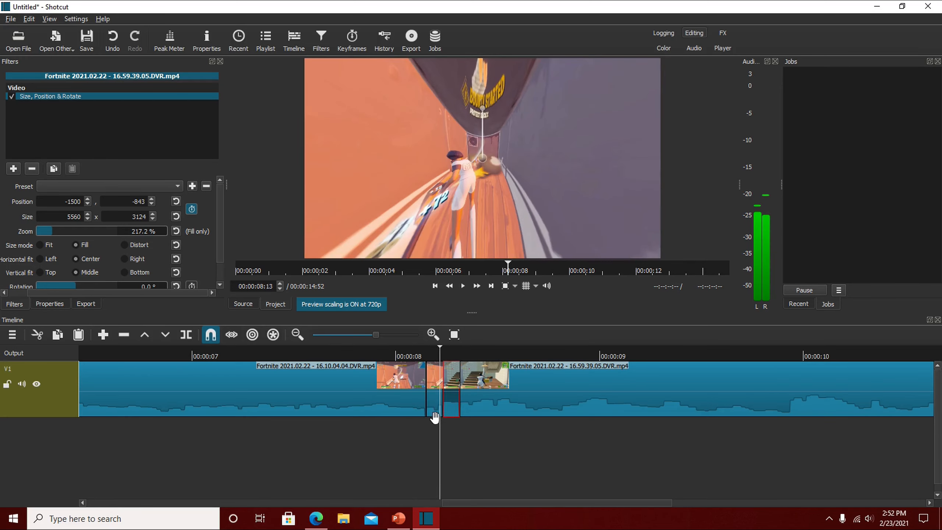
Add the RGB Shift filter to the short piece before the cut, with the playhead at its start, 00:00:08:09
click(435, 404)
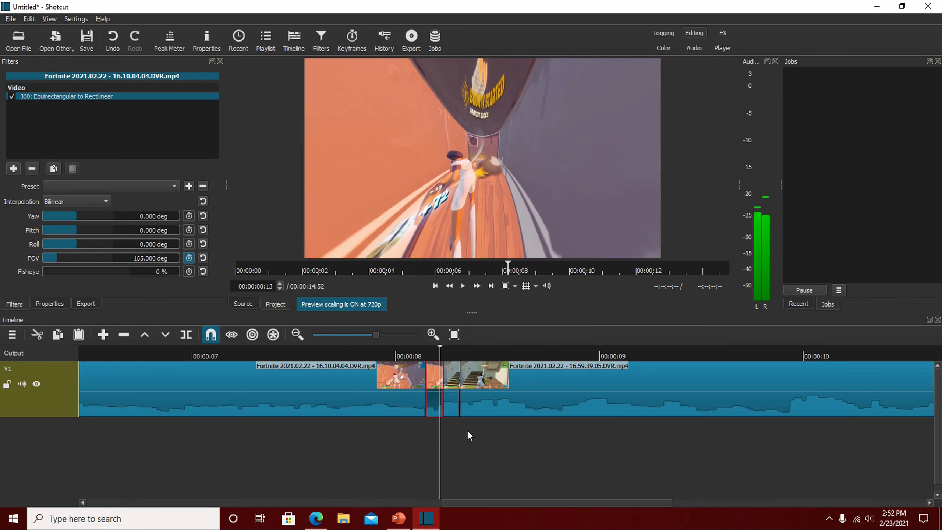
click(436, 285)
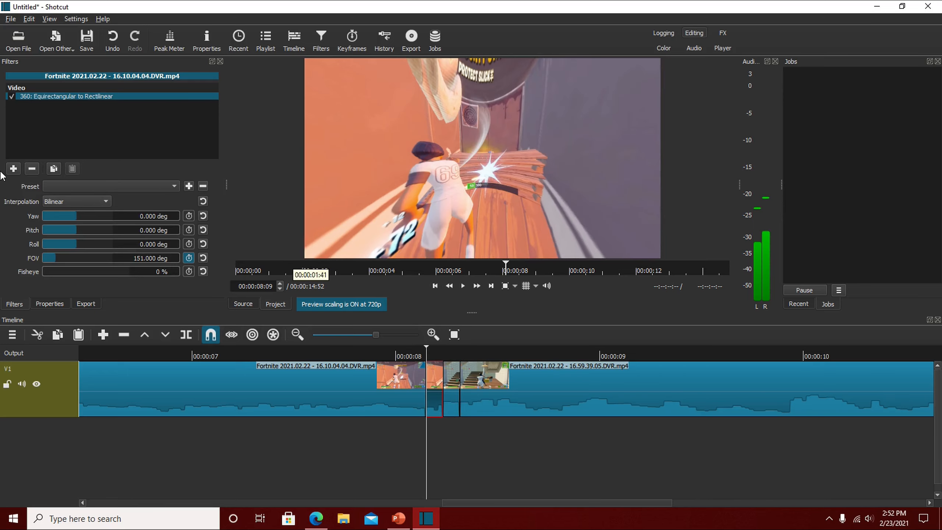
click(14, 168)
click(73, 103)
click(28, 103)
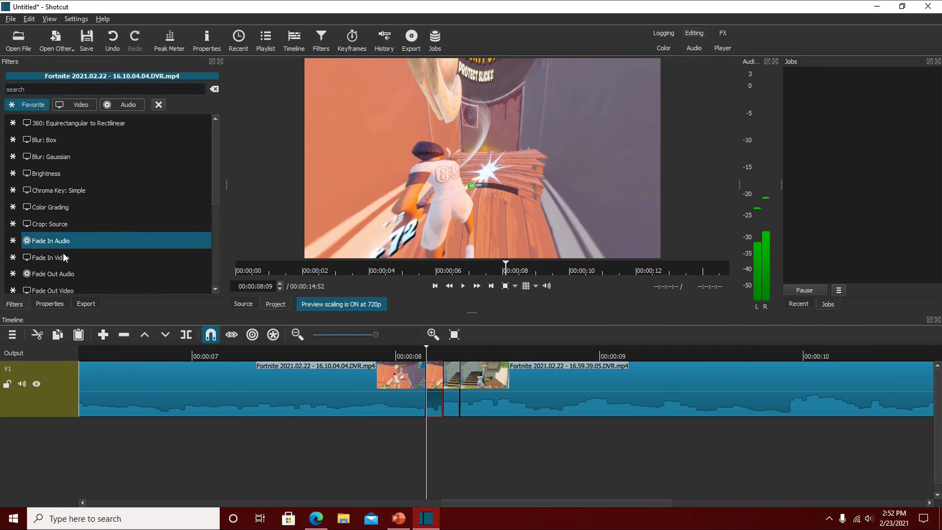
scroll(64, 260, down, 2)
scroll(67, 259, down, 3)
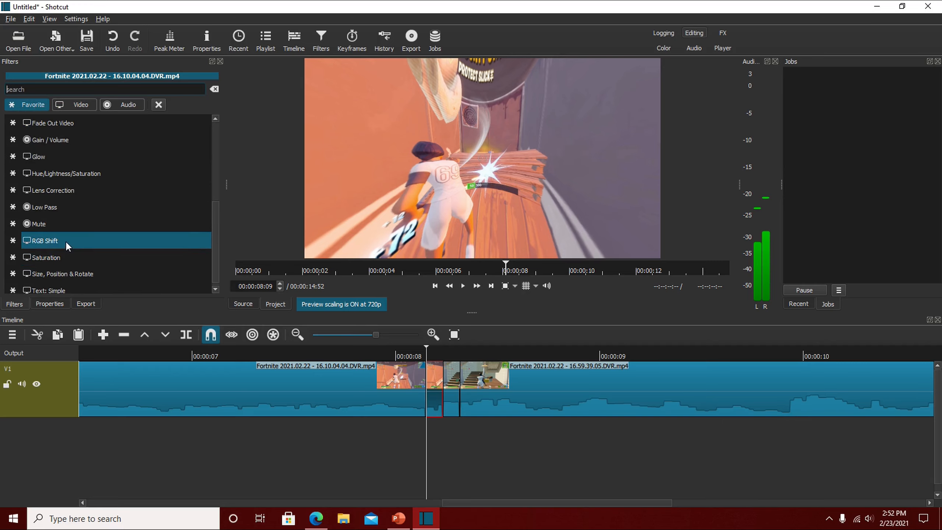
click(65, 240)
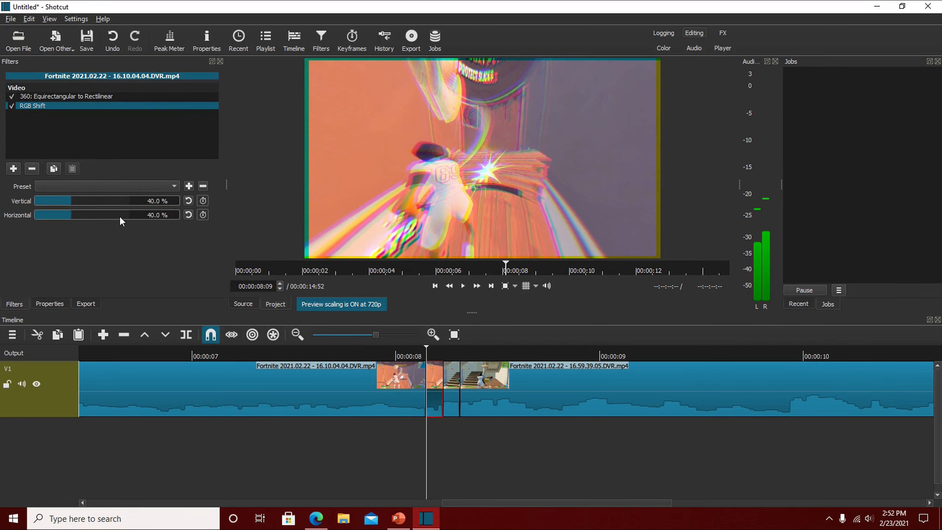
Set the RGB Shift filter's vertical and horizontal values to 50% on the piece before the cut
drag(148, 202, 168, 203)
text(50)
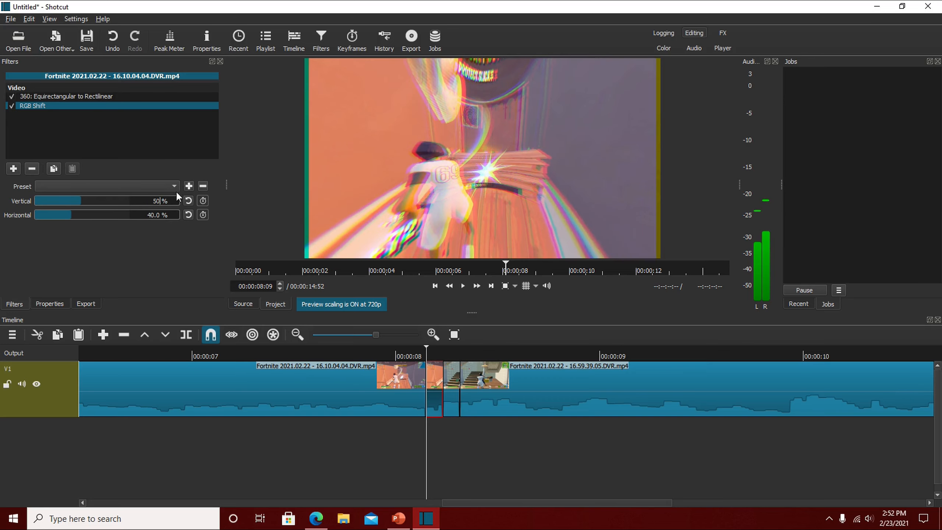
drag(152, 219, 170, 222)
text(50)
Enable keyframes for the horizontal RGB shift, add a 45% keyframe at the piece's end, 00:00:08:14, and preview the frames between
click(203, 215)
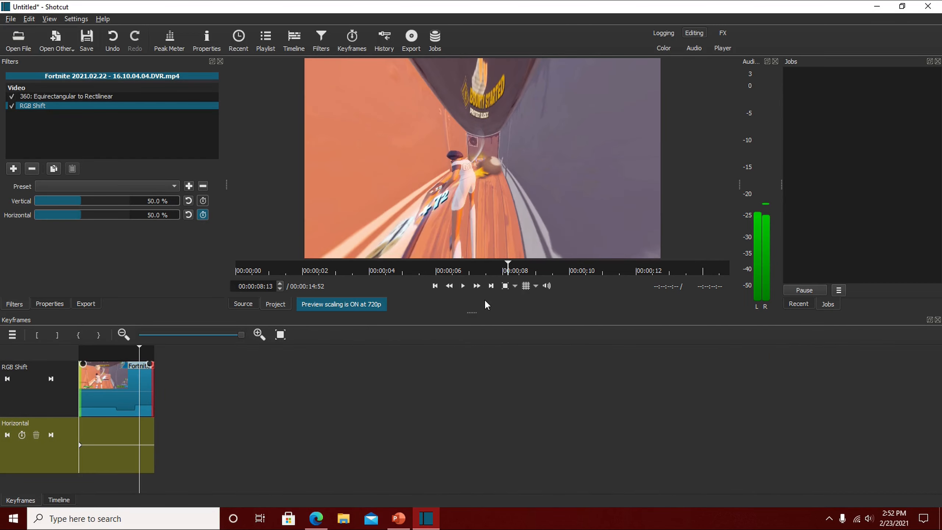
click(491, 289)
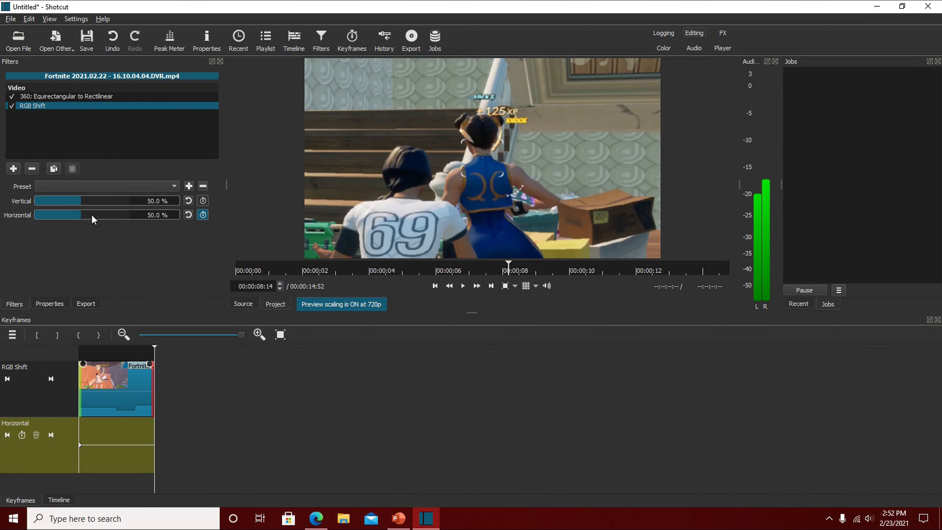
scroll(163, 217, down, 2)
drag(155, 219, 151, 218)
key(Delete)
key(Delete)
key(Delete)
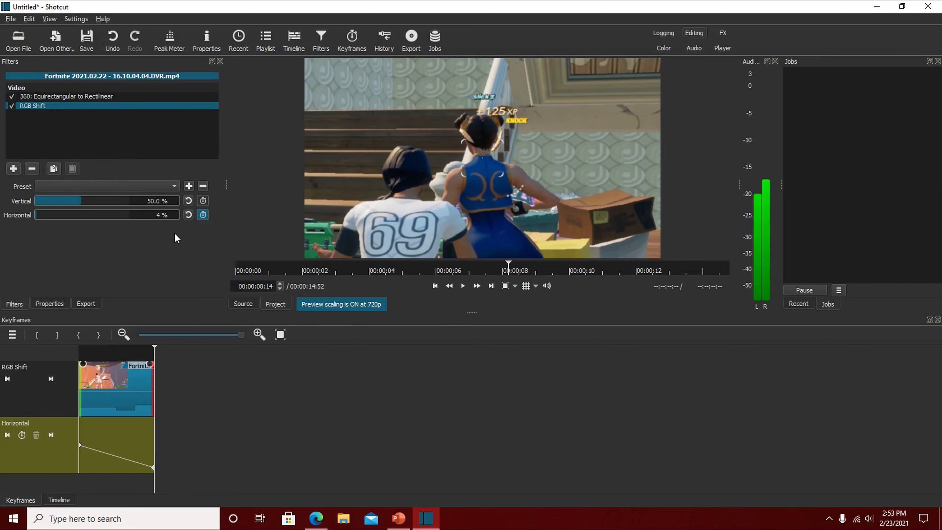
text(5)
key(Return)
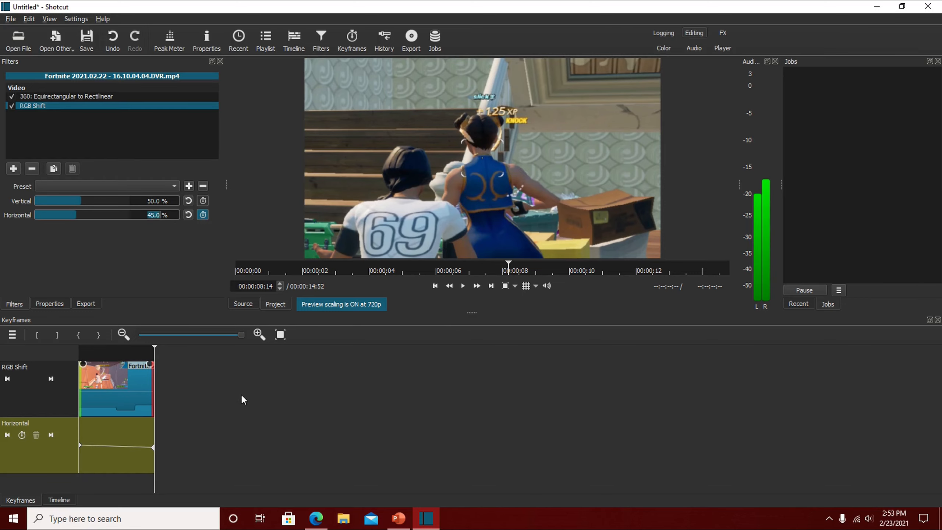
click(125, 473)
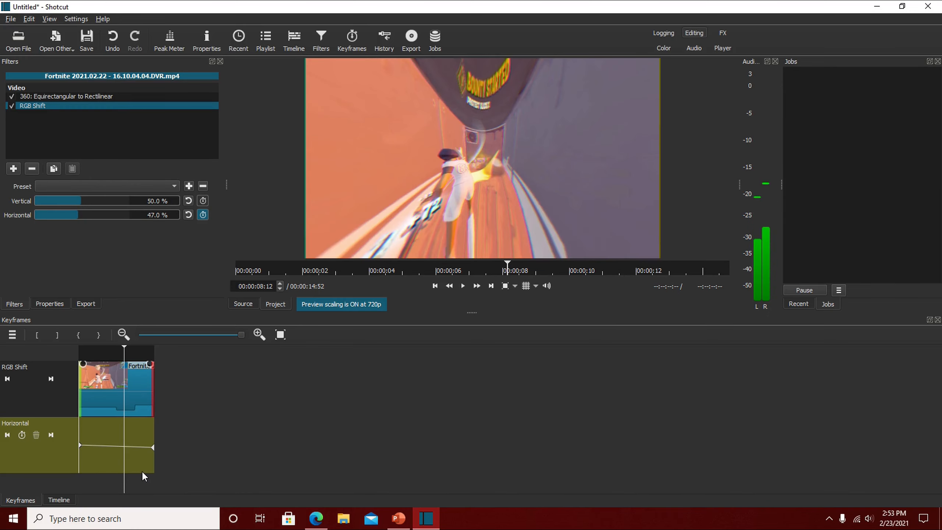
click(141, 475)
Add the RGB Shift filter to the short piece after the cut, with the playhead at its start, 00:00:08:14
click(938, 320)
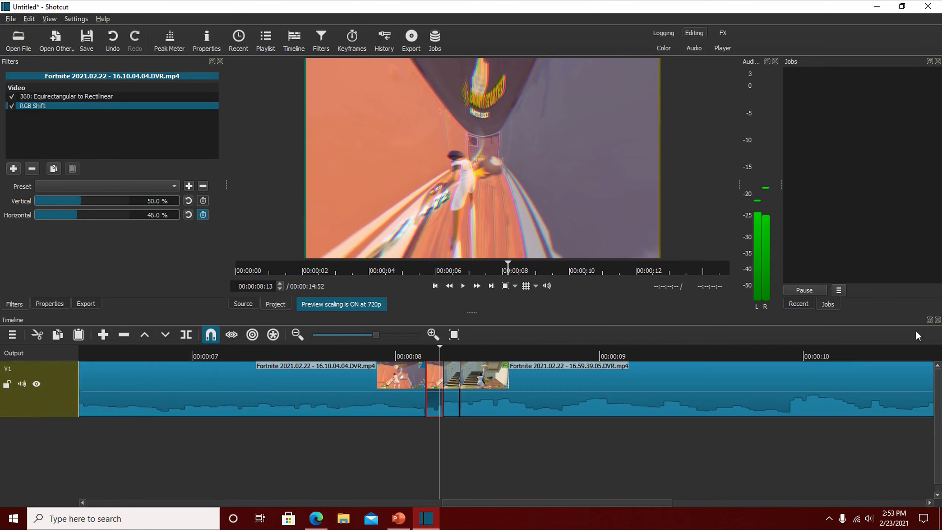
click(452, 394)
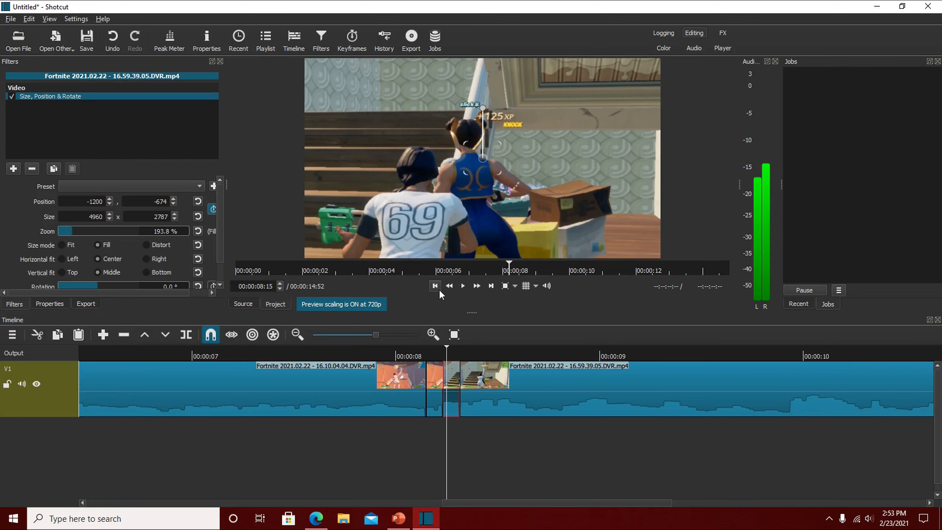
click(435, 286)
click(14, 168)
click(48, 236)
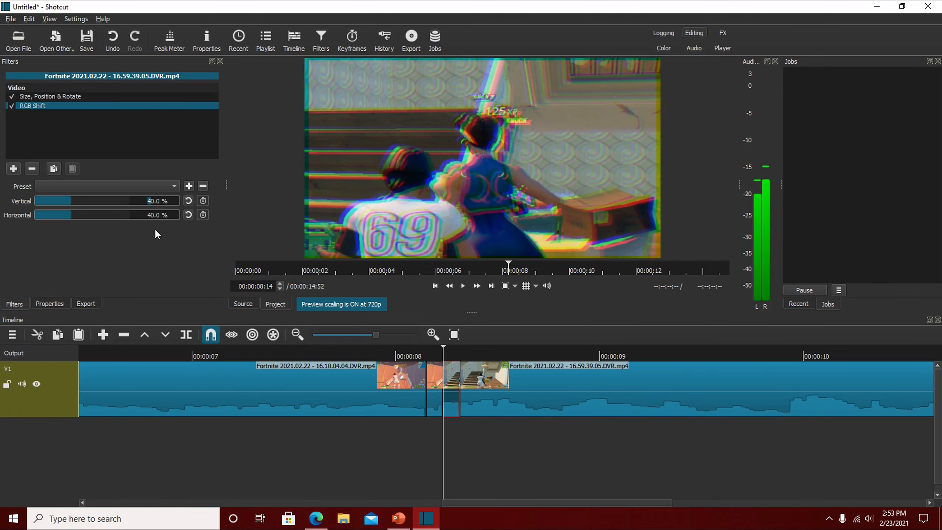
Set the RGB Shift to 50% vertical and 45% horizontal on the piece after the cut
text(5)
drag(148, 216, 159, 221)
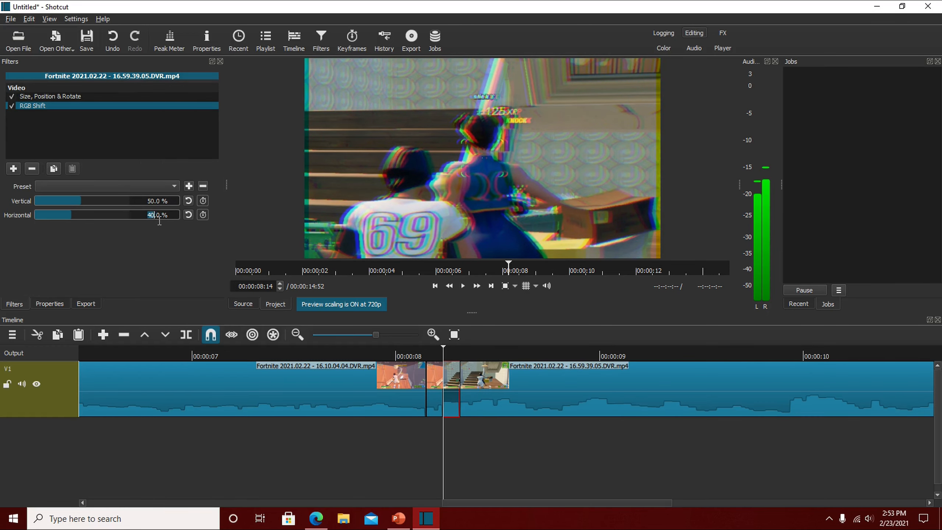
text(45)
Enable keyframes for the horizontal RGB shift after the cut, add a 50% keyframe at the piece's end, 00:00:08:19, and preview the frames between
click(202, 215)
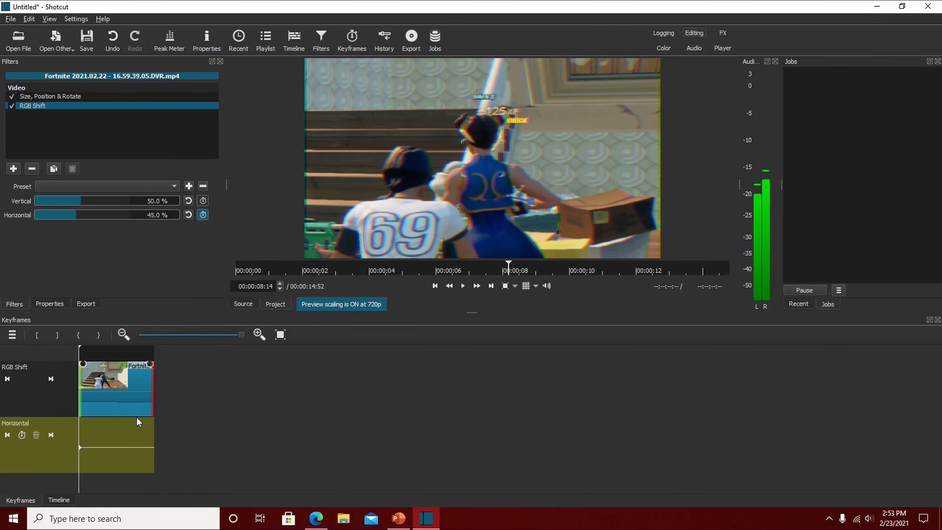
click(491, 286)
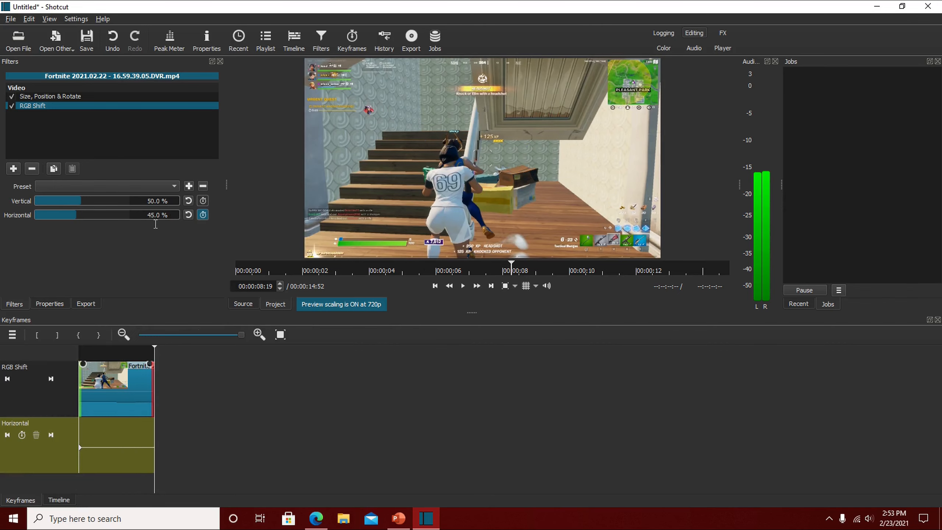
key(Delete)
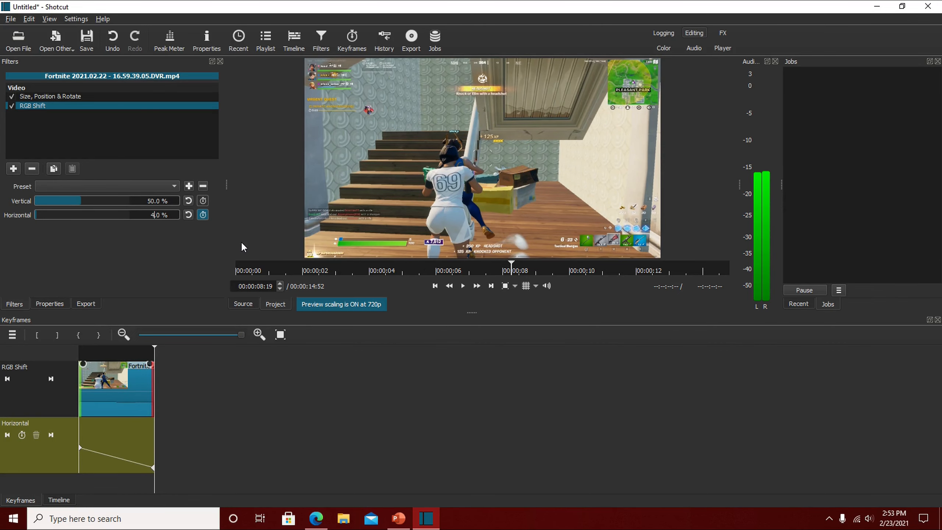
text(5)
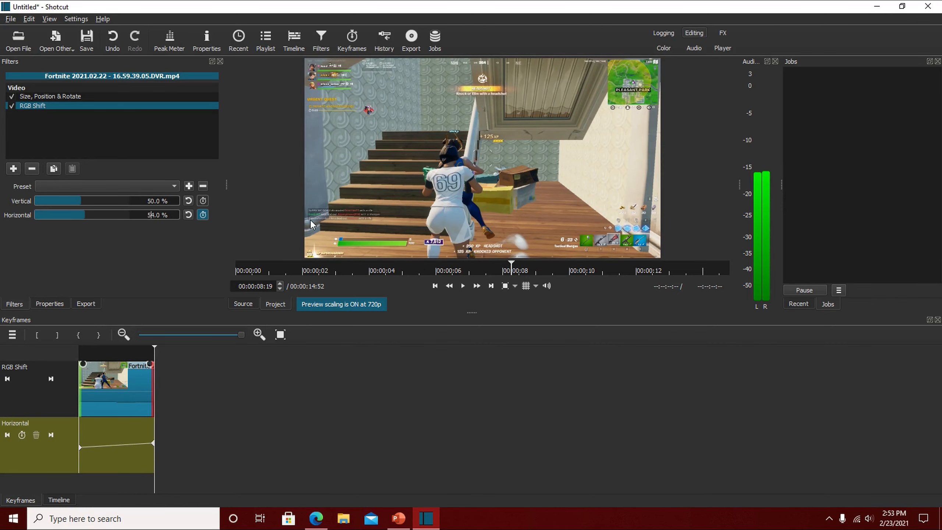
key(BackSpace)
text(0)
click(95, 475)
drag(96, 477, 150, 474)
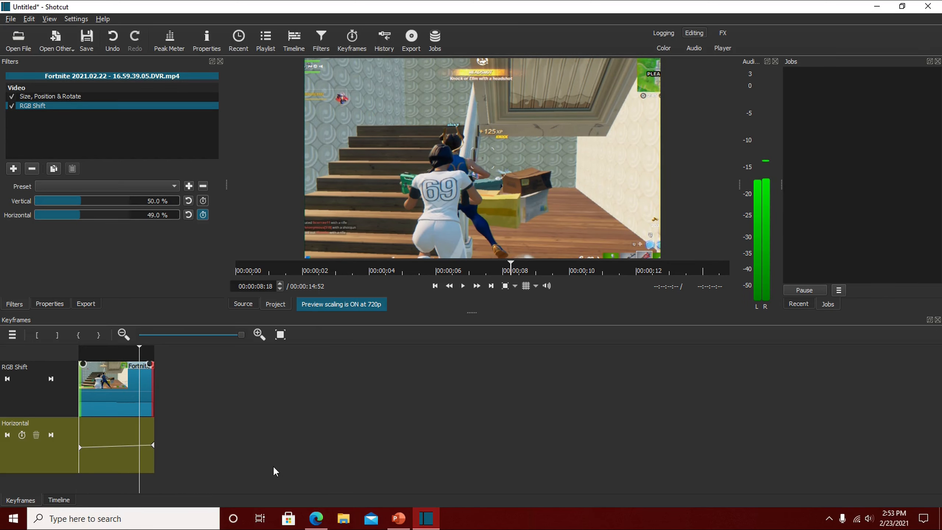
click(937, 320)
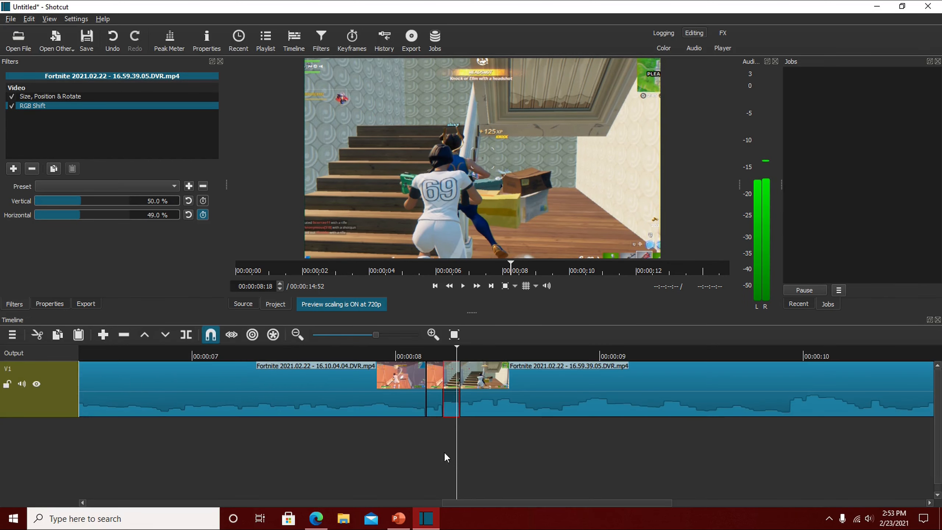
Go back to the filters and examine the transition frame by frame on both sides of the cut
drag(428, 441, 390, 426)
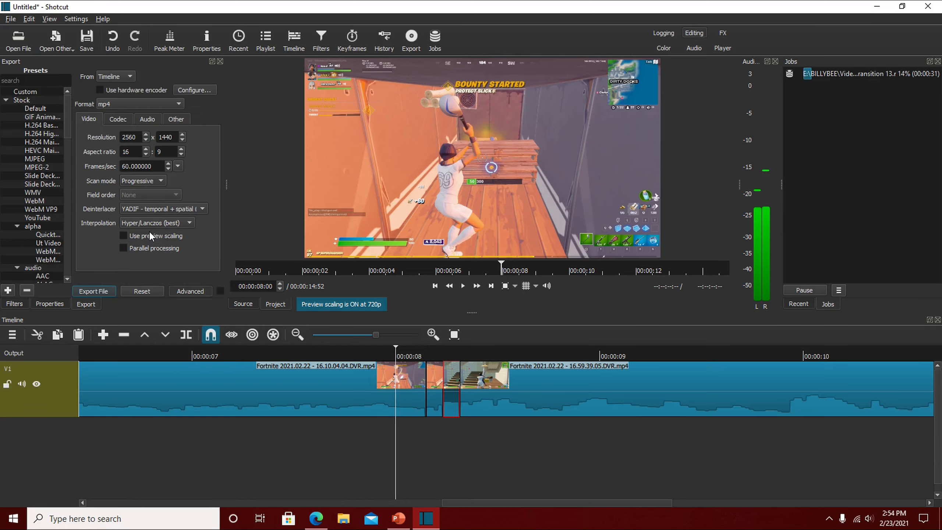
drag(440, 443, 432, 441)
click(18, 304)
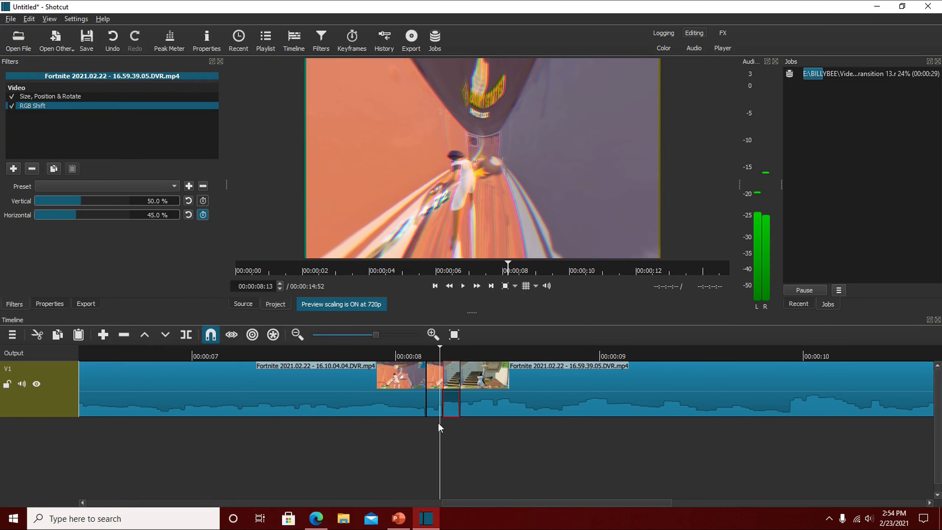
click(437, 447)
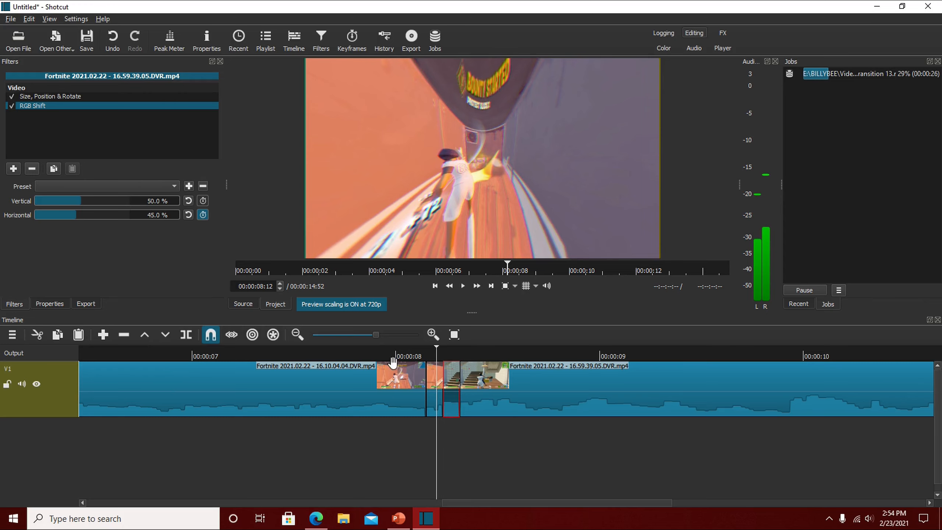
click(434, 441)
click(443, 439)
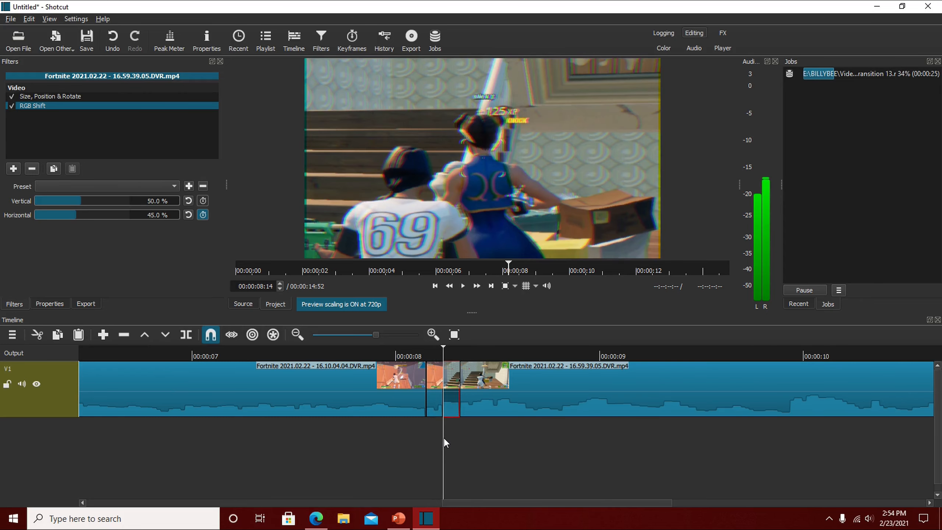
click(462, 418)
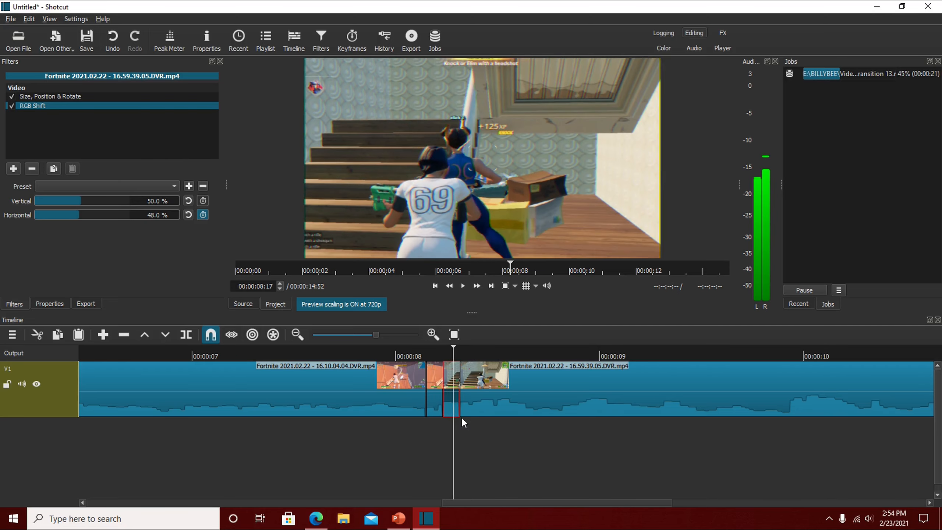
key(Left)
key(Left)
key(Left)
key(Left)
key(Left)
key(Left)
key(Left)
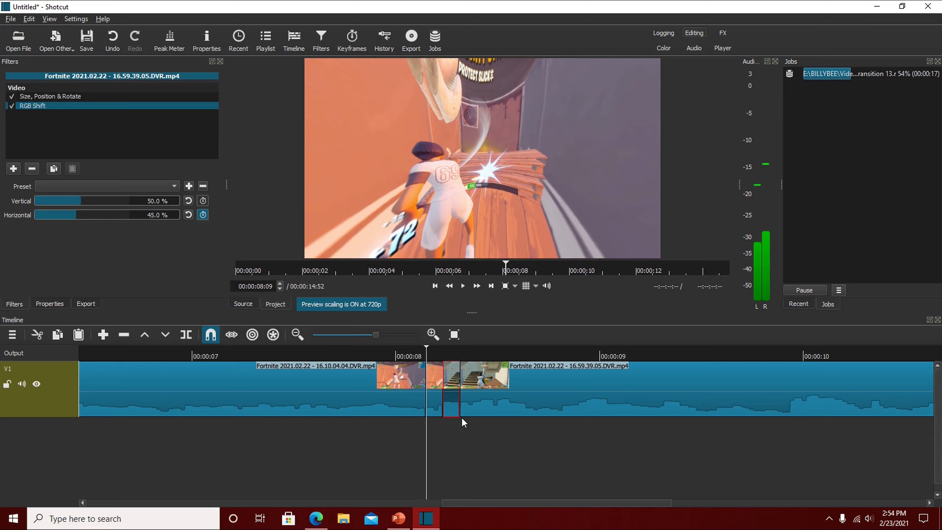
key(Left)
key(Left)
Replace the 360: Equirectangular to Rectilinear filter with Size, Position & Rotate on the short piece before the cut
click(437, 401)
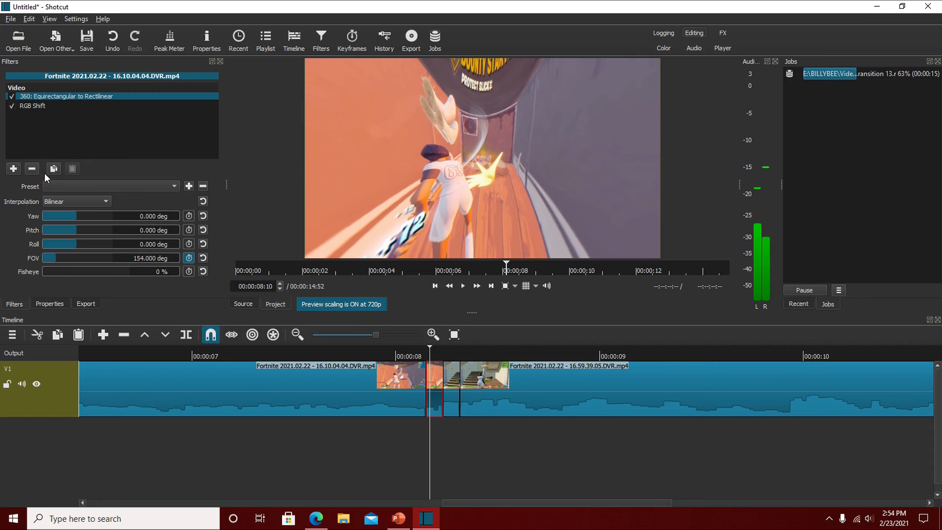
click(32, 168)
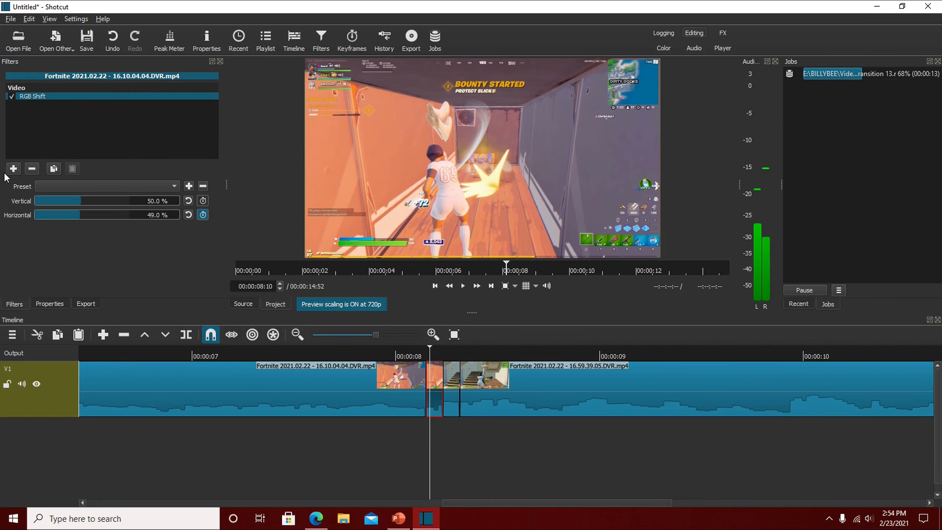
click(9, 173)
scroll(74, 274, down, 1)
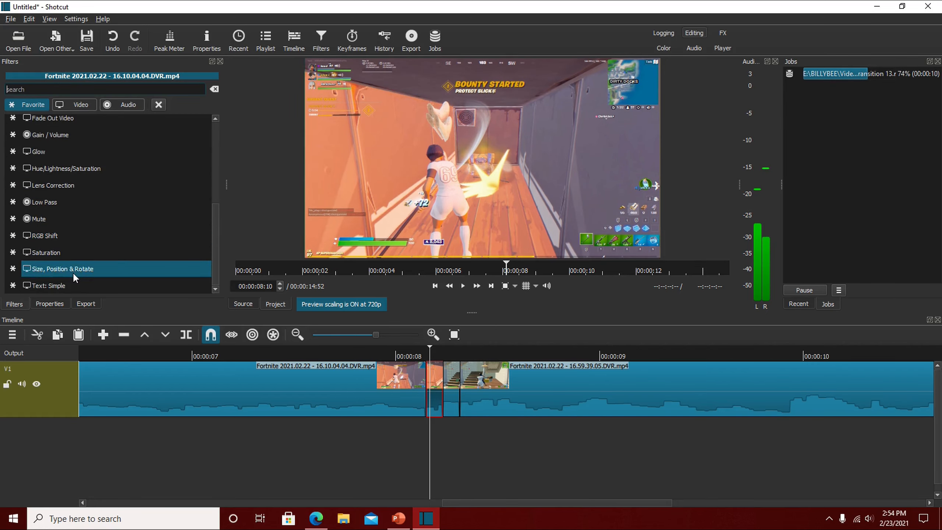
click(73, 273)
Keyframe the new filter's zoom to grow from 100% at the piece's start, 00:00:08:09, and play the transition
click(213, 209)
drag(64, 231, 73, 231)
mouse_move(426, 450)
mouse_down()
mouse_move(448, 450)
mouse_move(412, 451)
mouse_up()
click(463, 288)
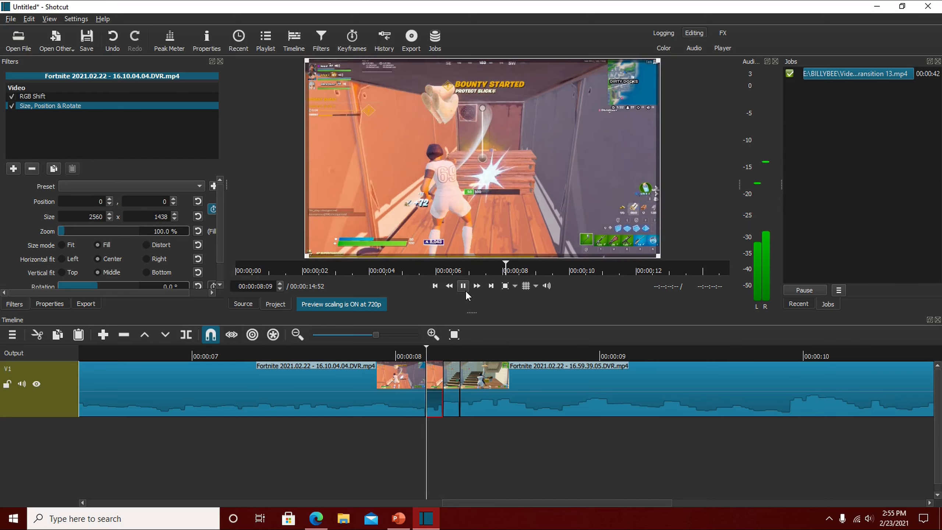
Examine the Size, Position & Rotate values at several frames of the short pieces before and after the cut
click(437, 436)
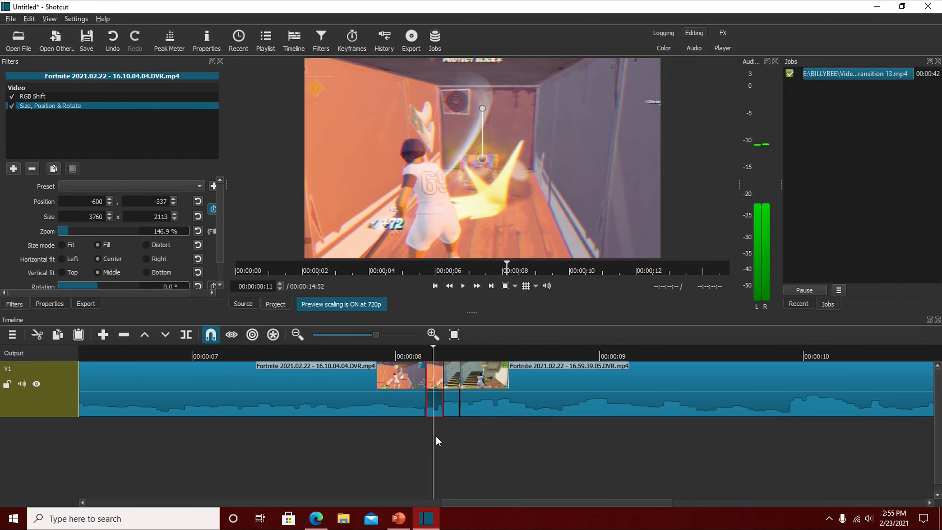
click(444, 433)
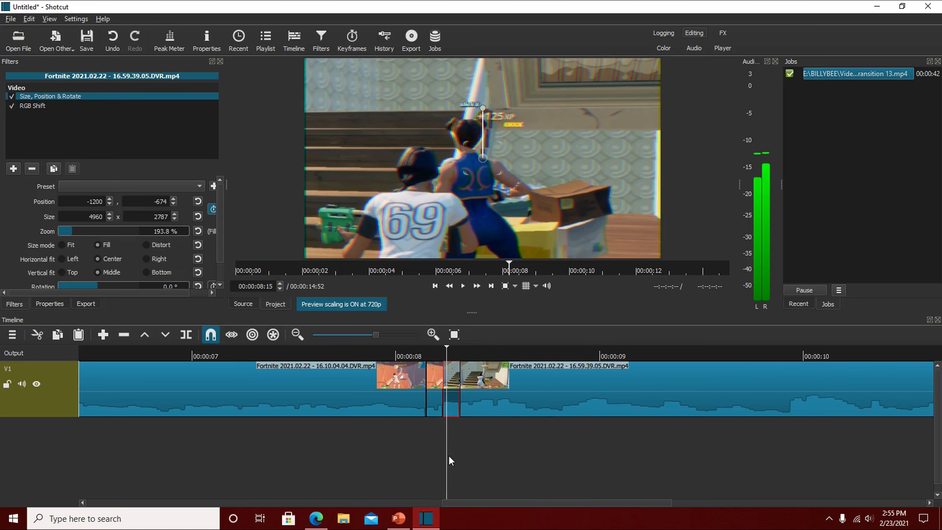
click(450, 455)
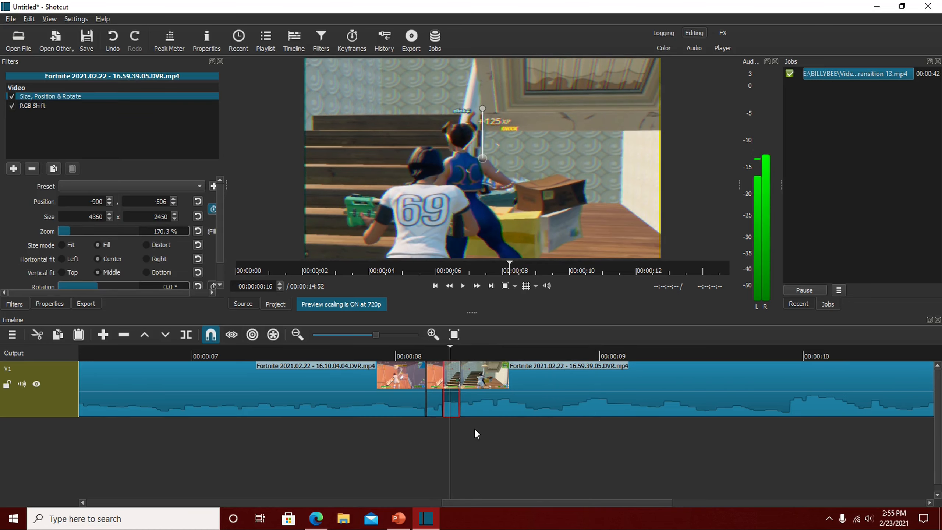
click(446, 430)
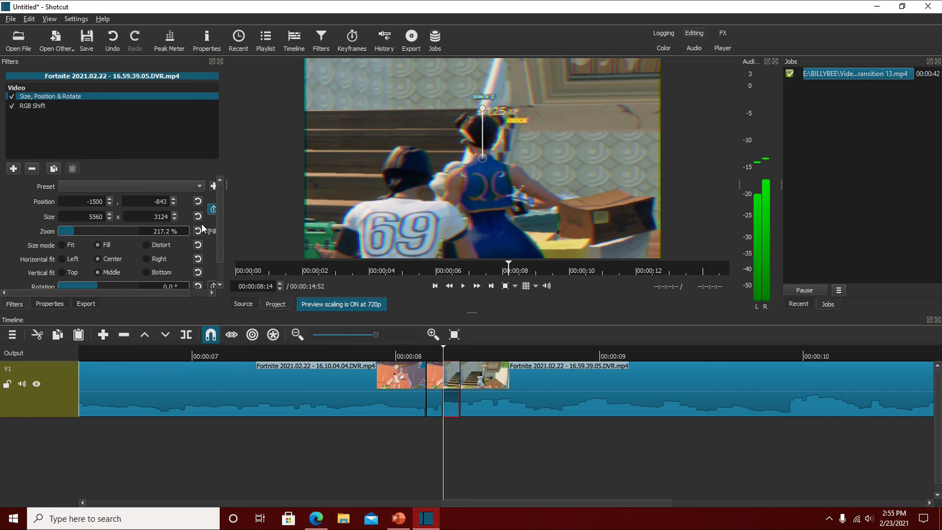
drag(441, 440, 460, 443)
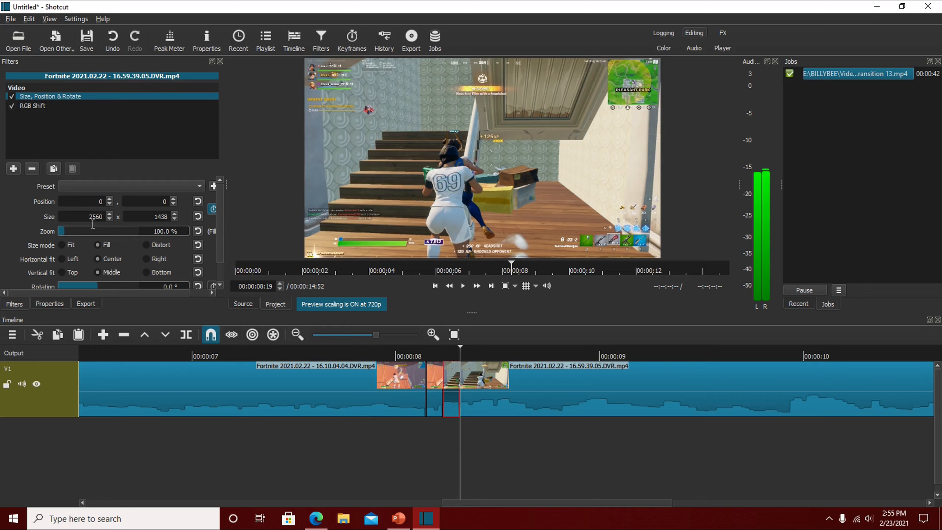
drag(450, 442, 451, 441)
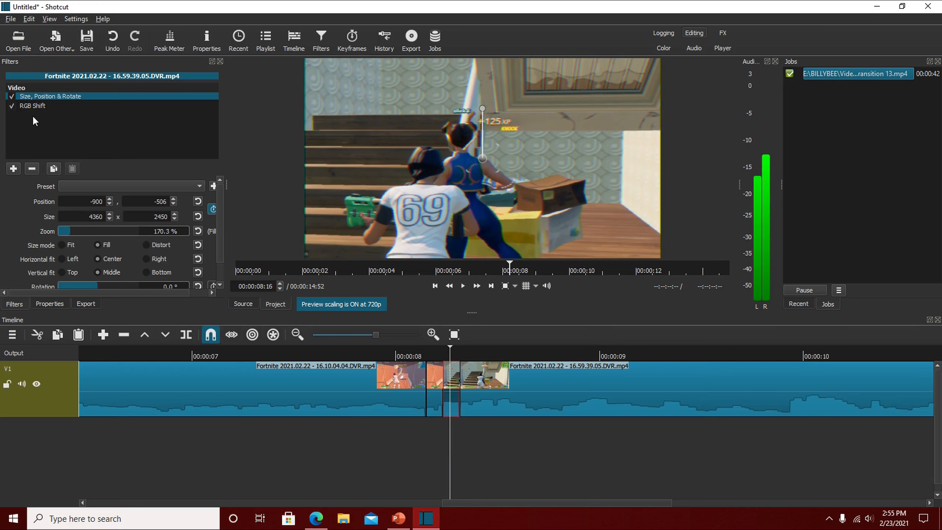
click(413, 433)
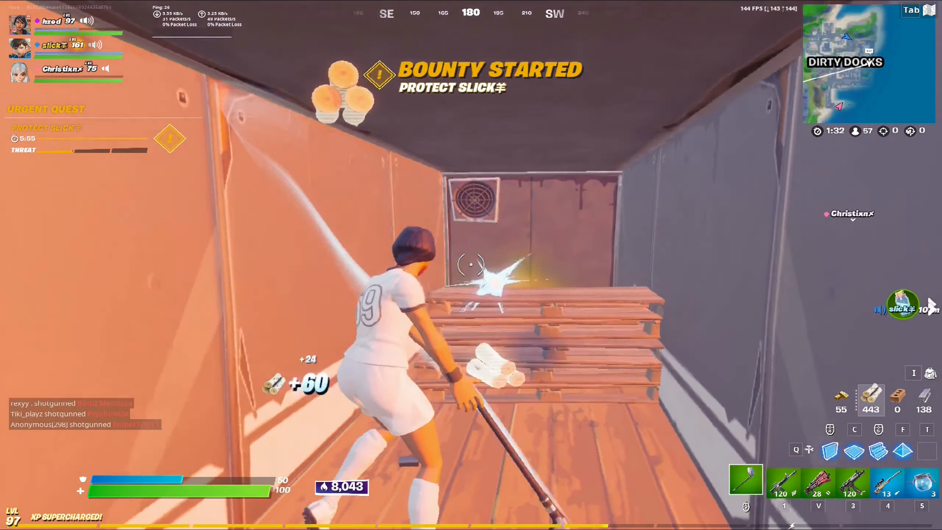
click(471, 264)
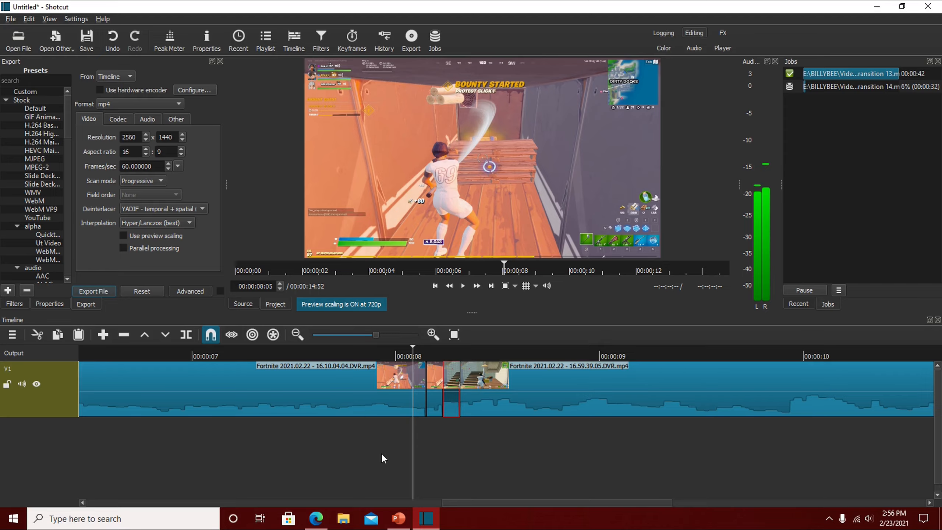
drag(418, 455, 366, 452)
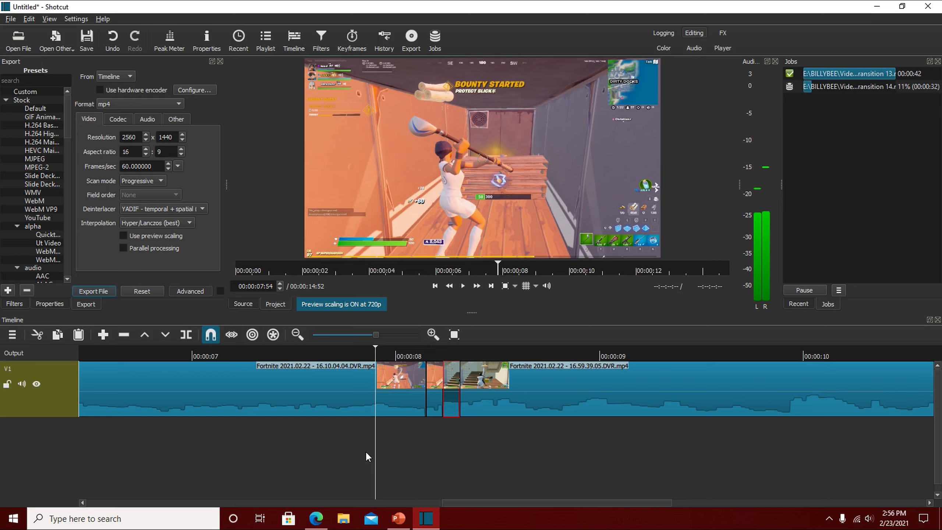